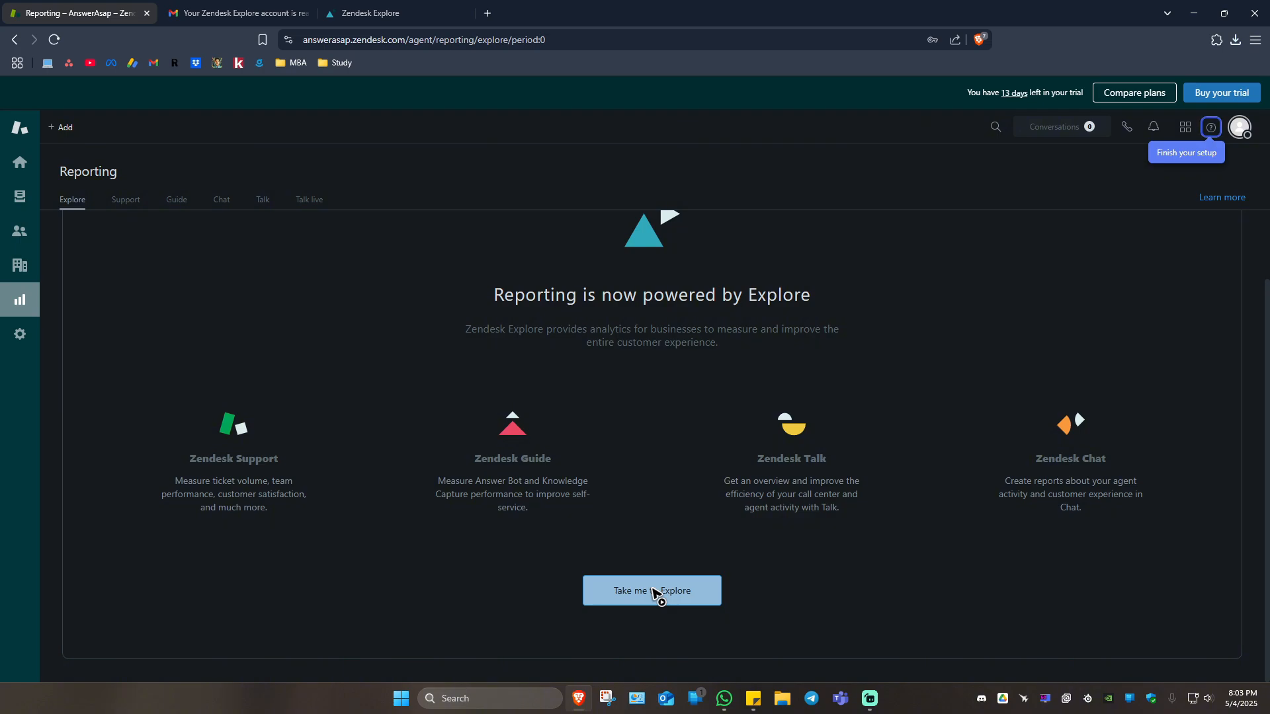
Switch to the Zendesk Explore tab and dismiss its welcome message and the banner about getting started with reports.
key(ctrl+Tab)
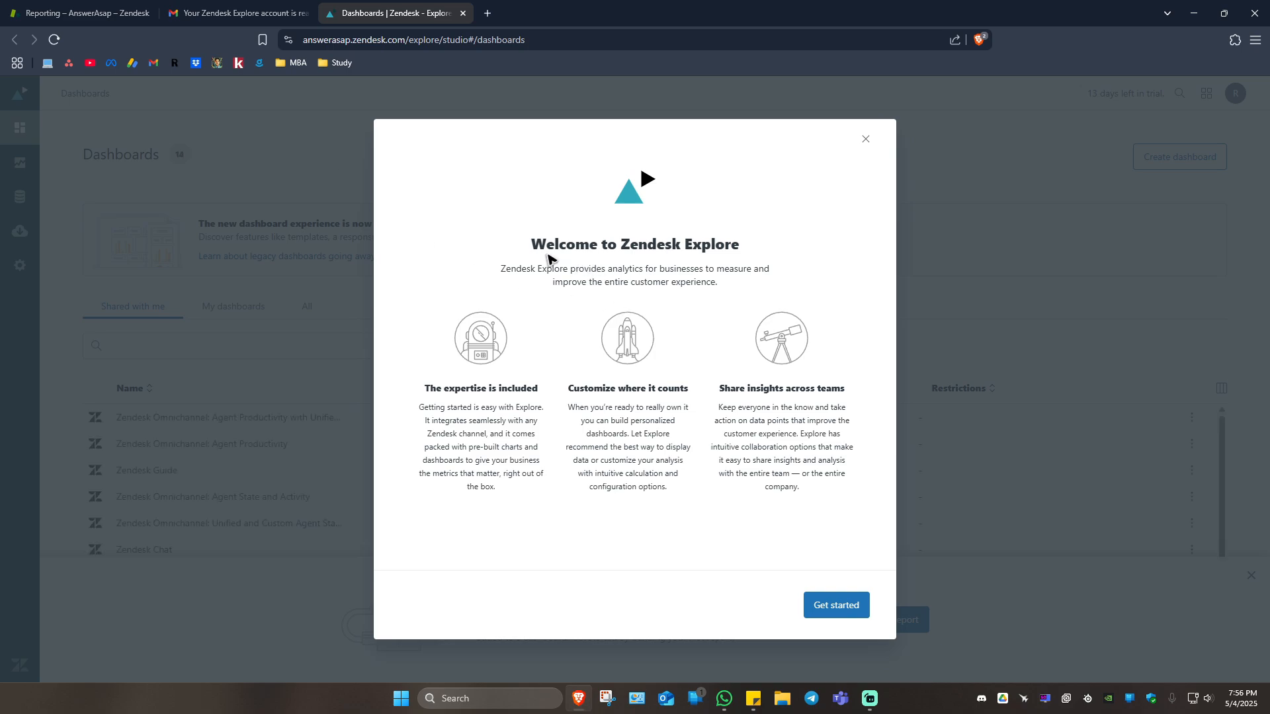
drag(546, 268, 705, 267)
click(751, 460)
click(837, 605)
click(374, 372)
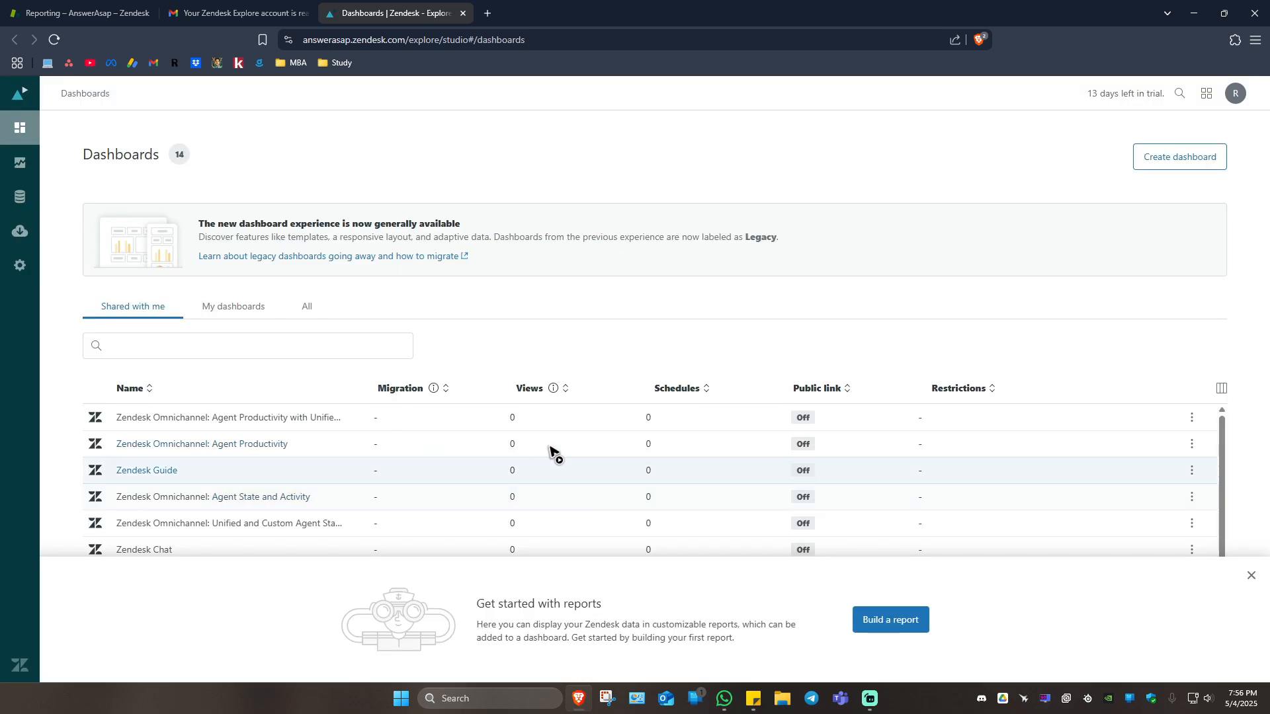
click(1247, 576)
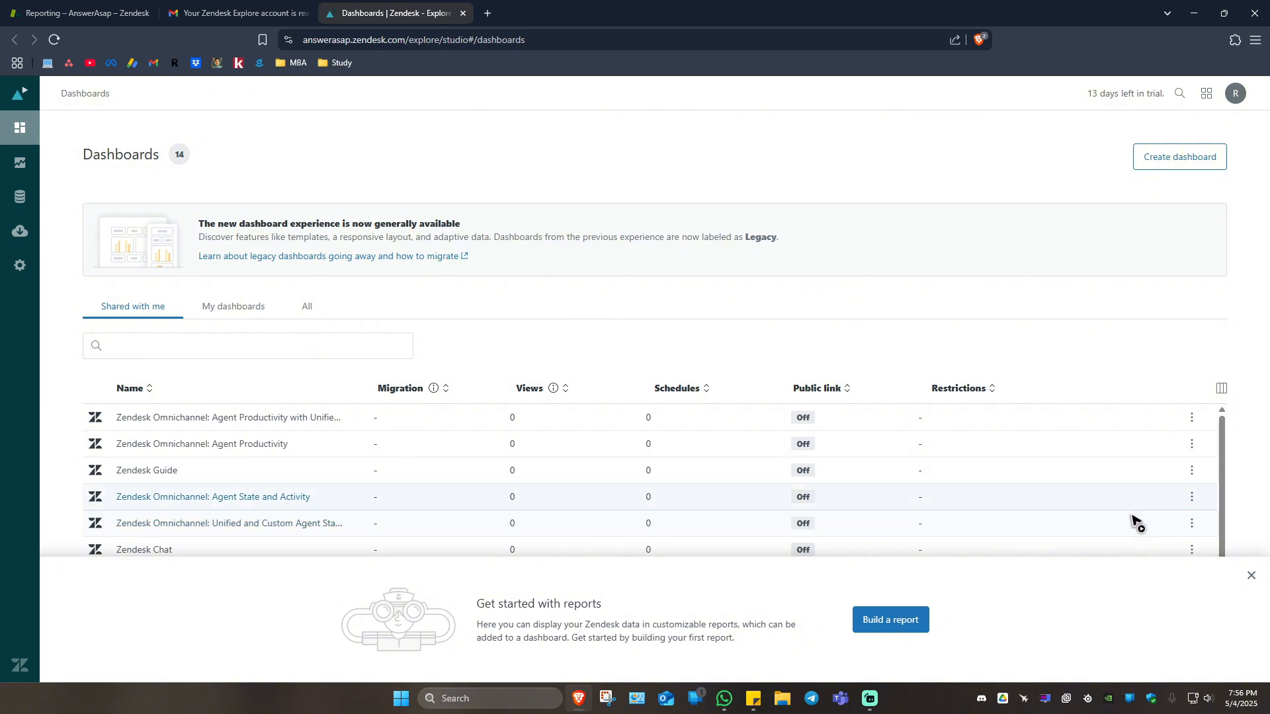
scroll(641, 452, down, 3)
scroll(640, 451, up, 2)
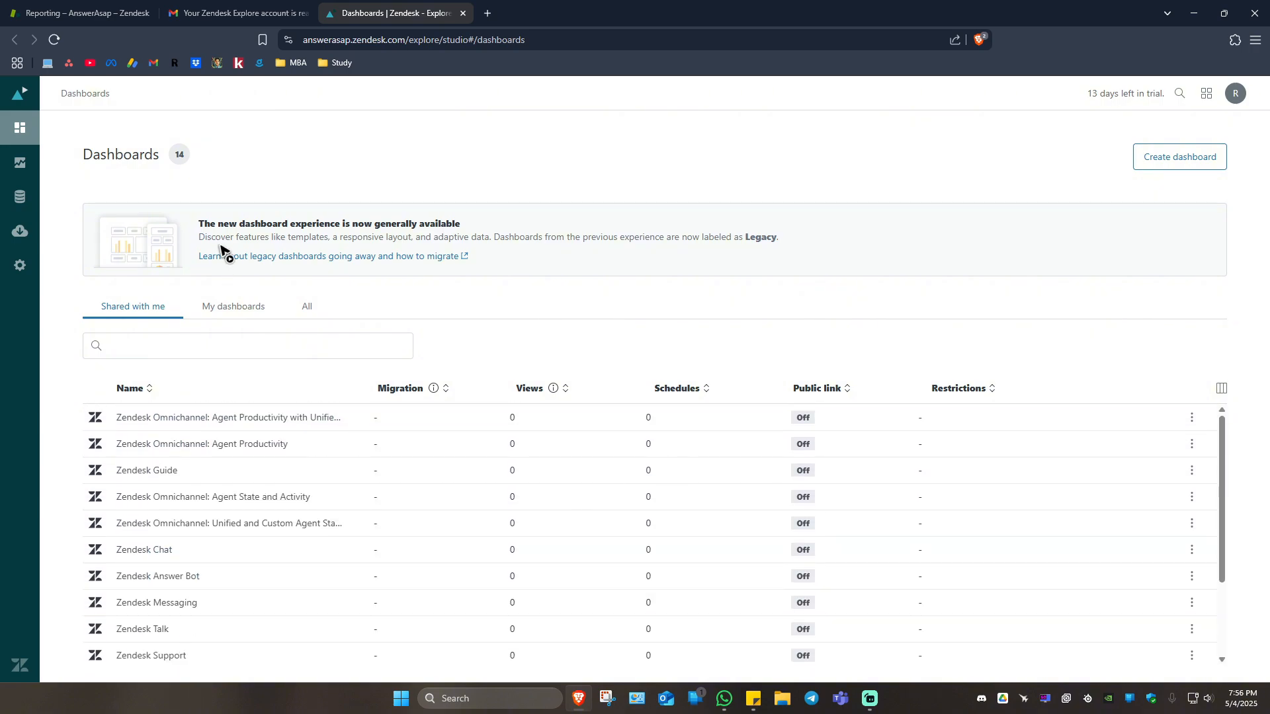
Open the reports library, dismiss the tip about editing its columns and look through the sample reports.
click(27, 166)
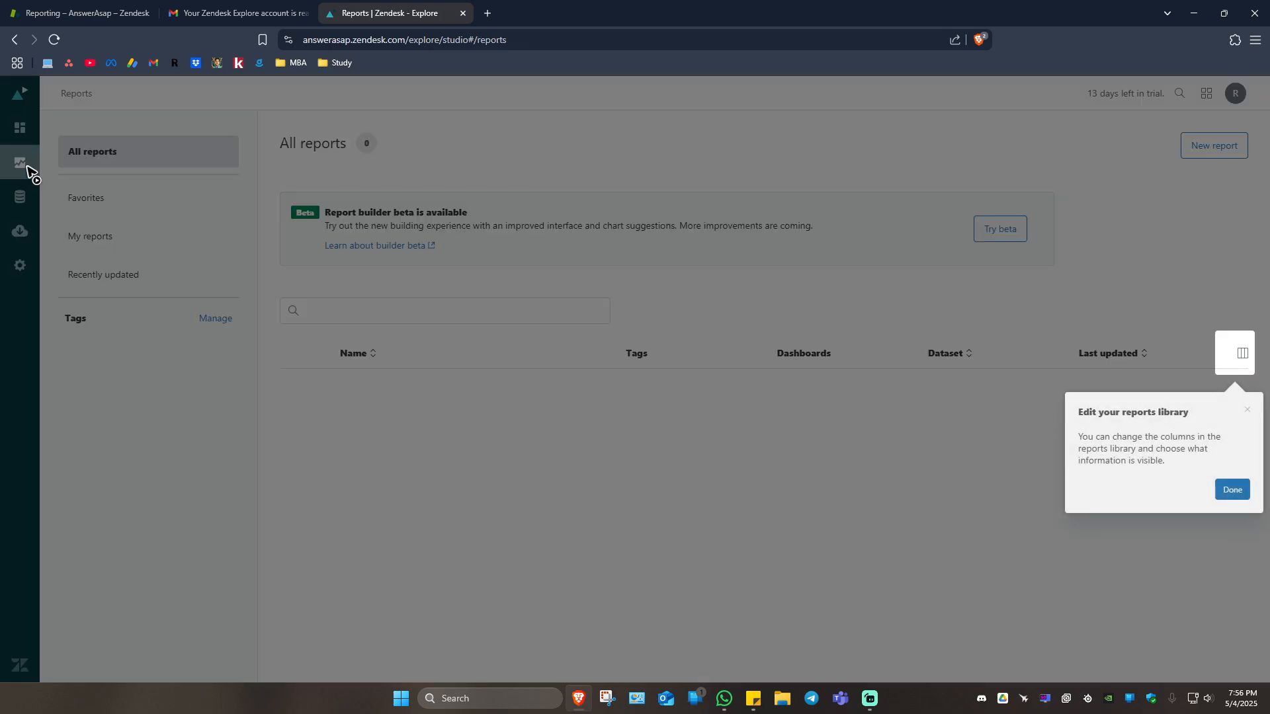
click(1230, 489)
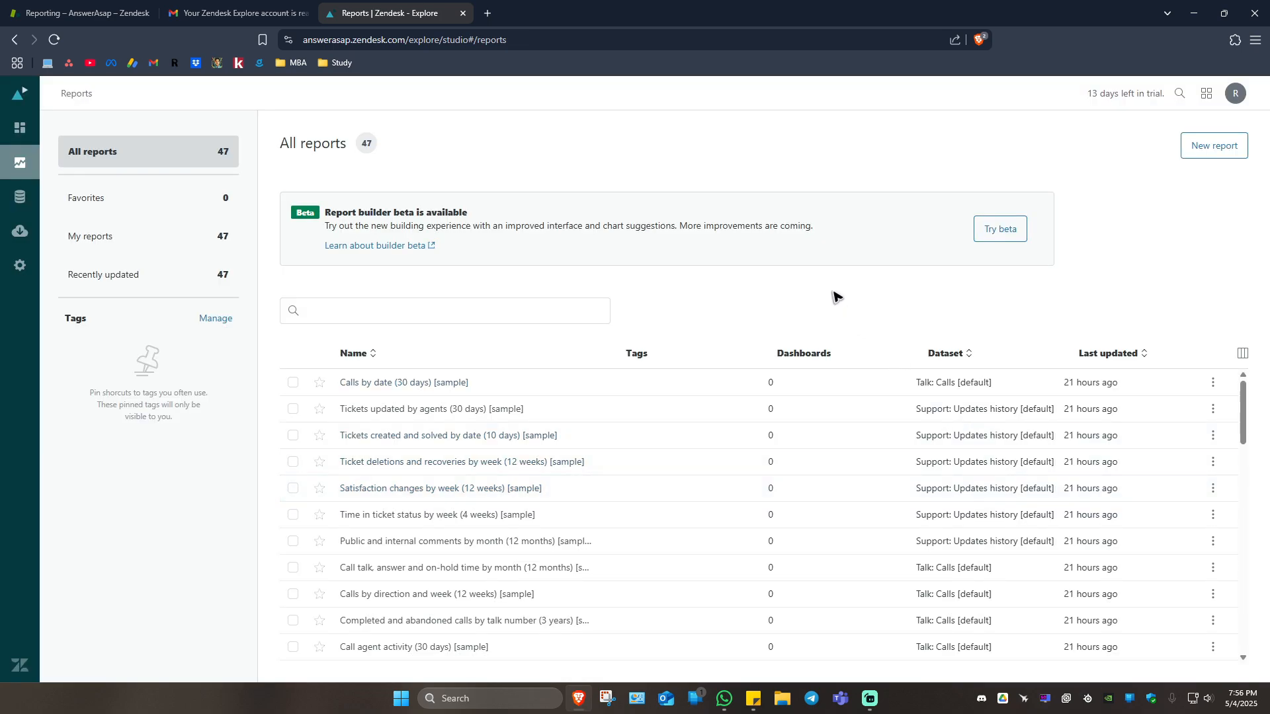
scroll(467, 406, down, 6)
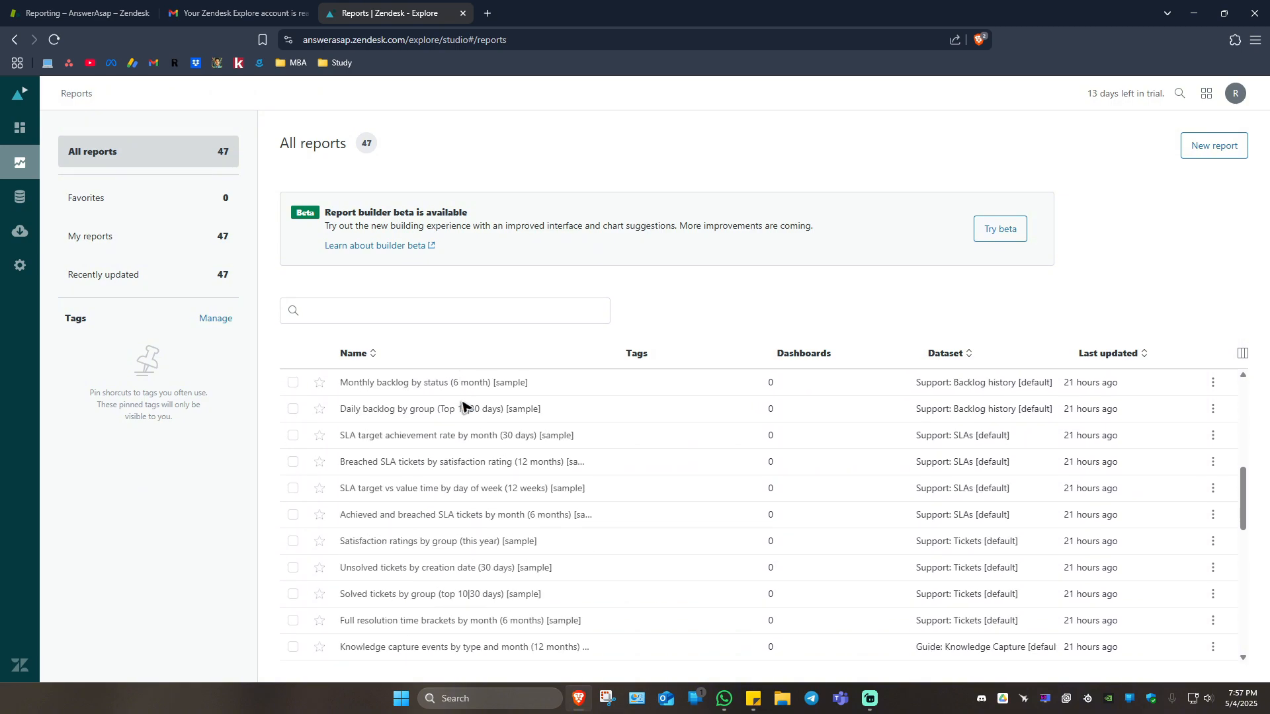
scroll(466, 405, down, 10)
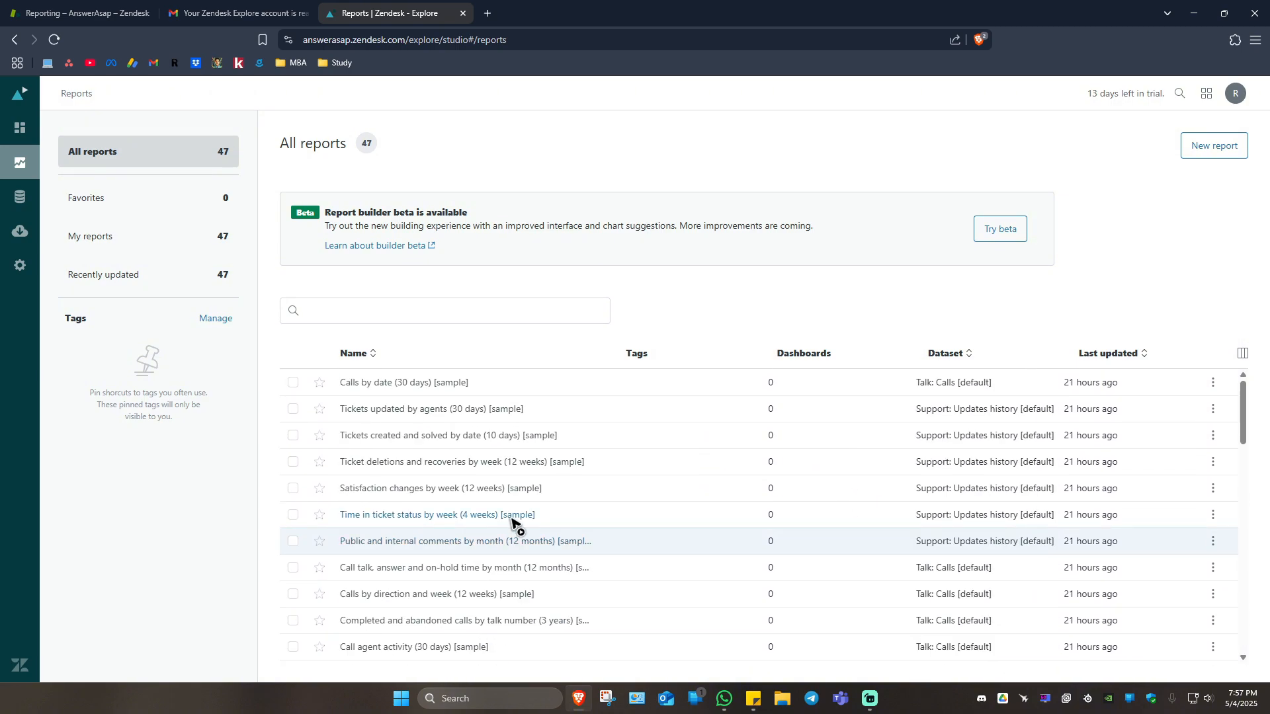
Create a new report with the standard builder, declining the builder beta.
click(1224, 147)
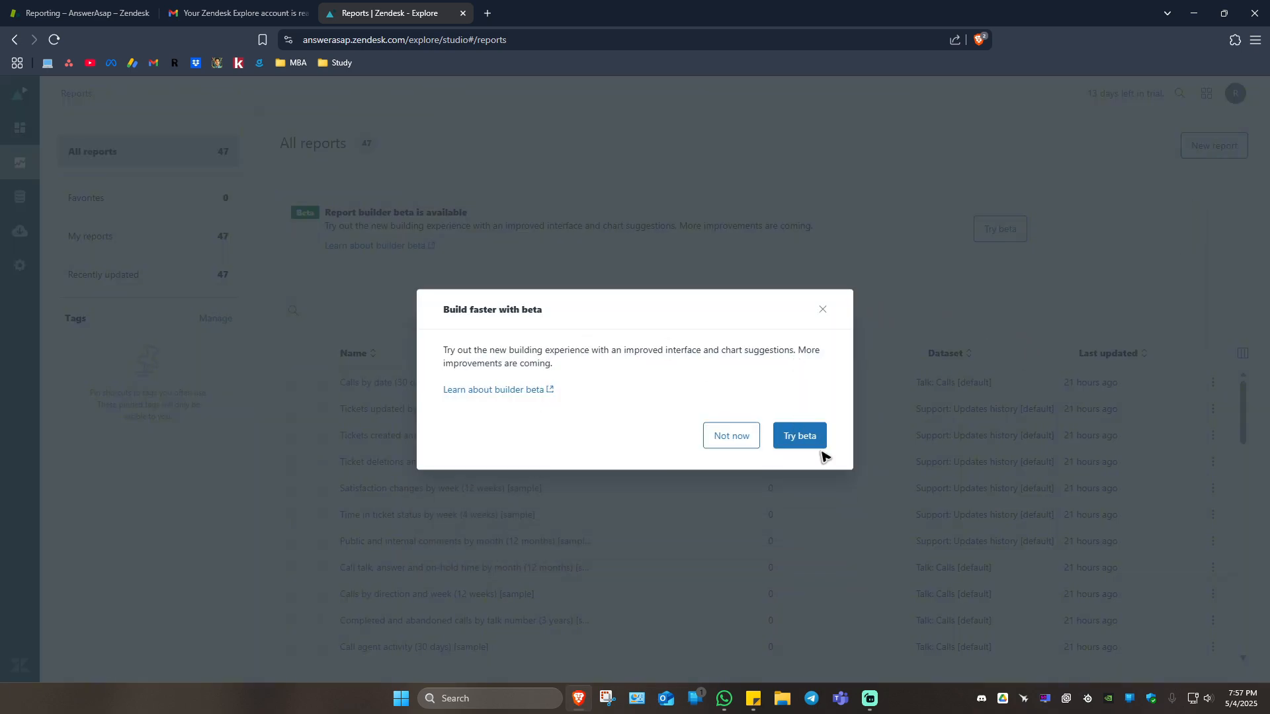
click(746, 442)
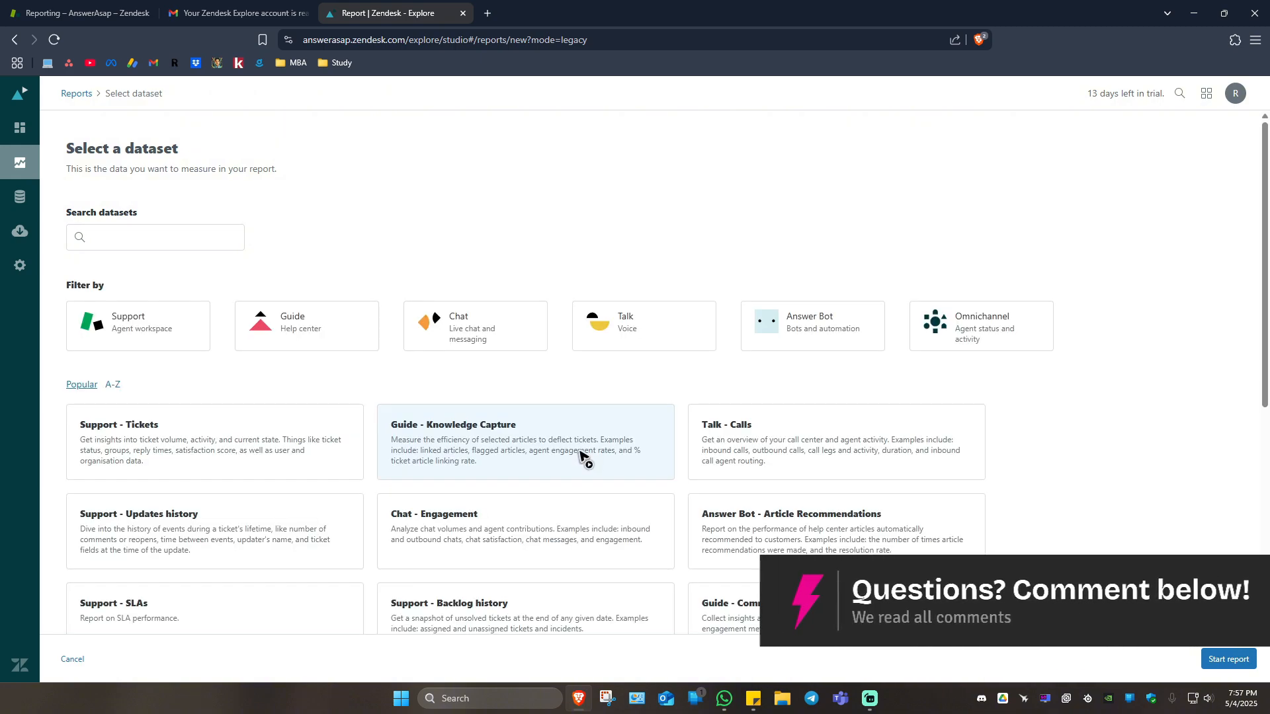
drag(68, 289, 122, 289)
click(233, 266)
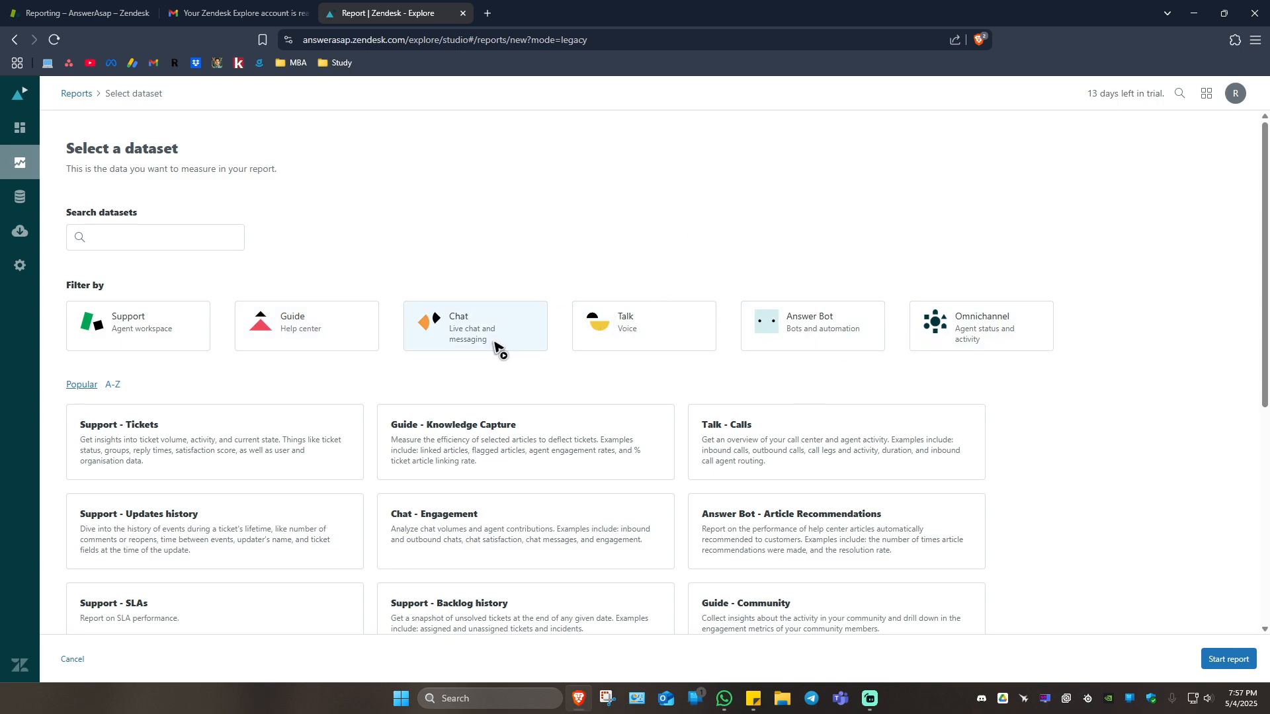
Select the Support - Tickets dataset with the Default dataset version and look through its metrics.
scroll(496, 346, down, 1)
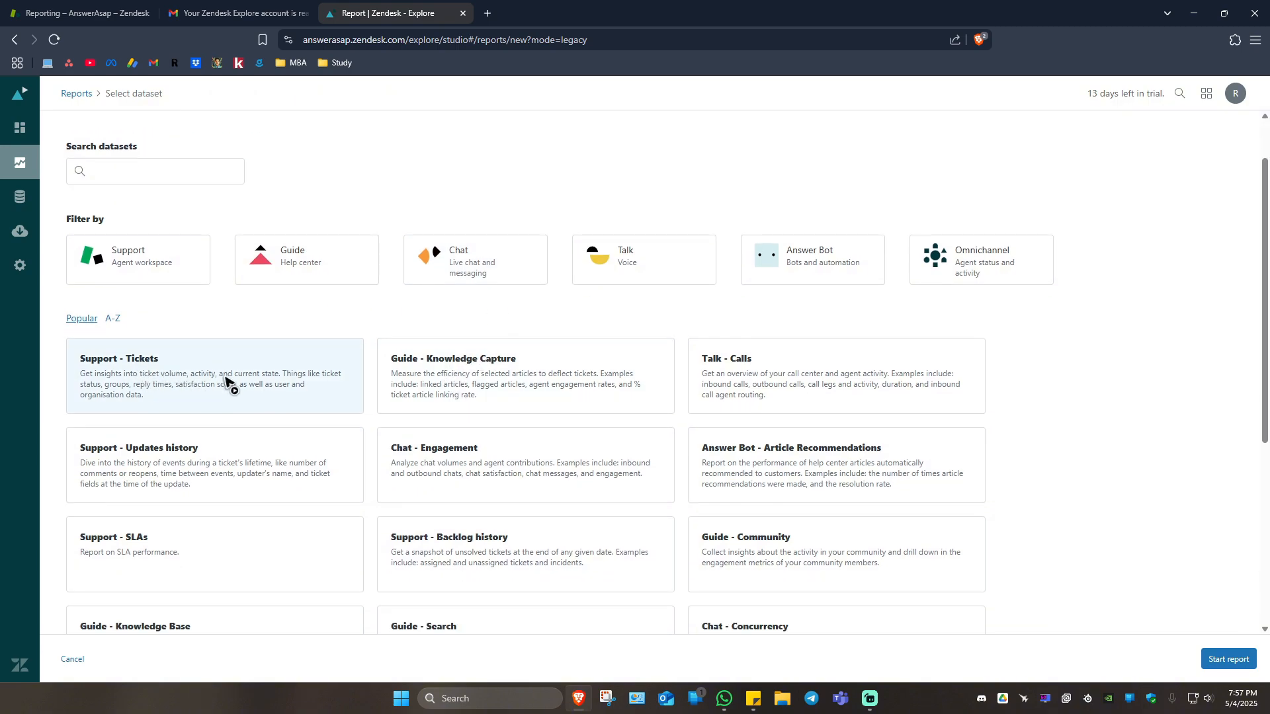
click(210, 381)
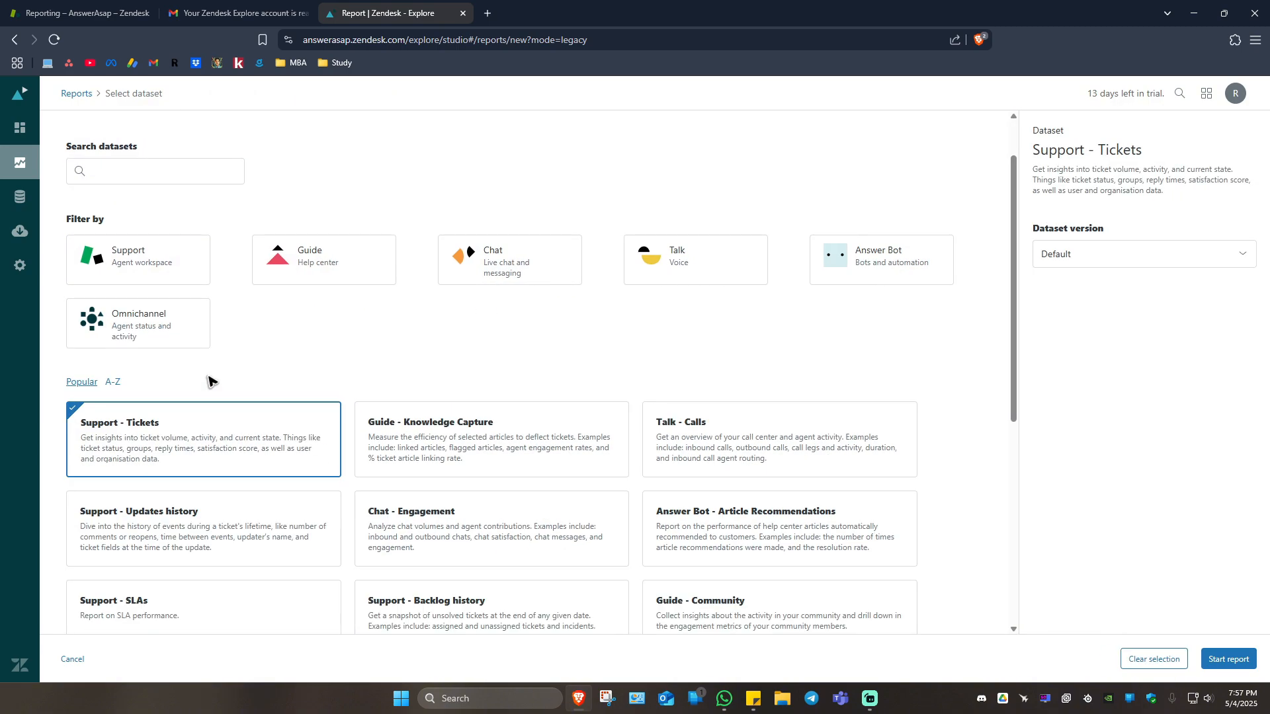
drag(1090, 134, 1181, 163)
click(1145, 142)
click(1188, 188)
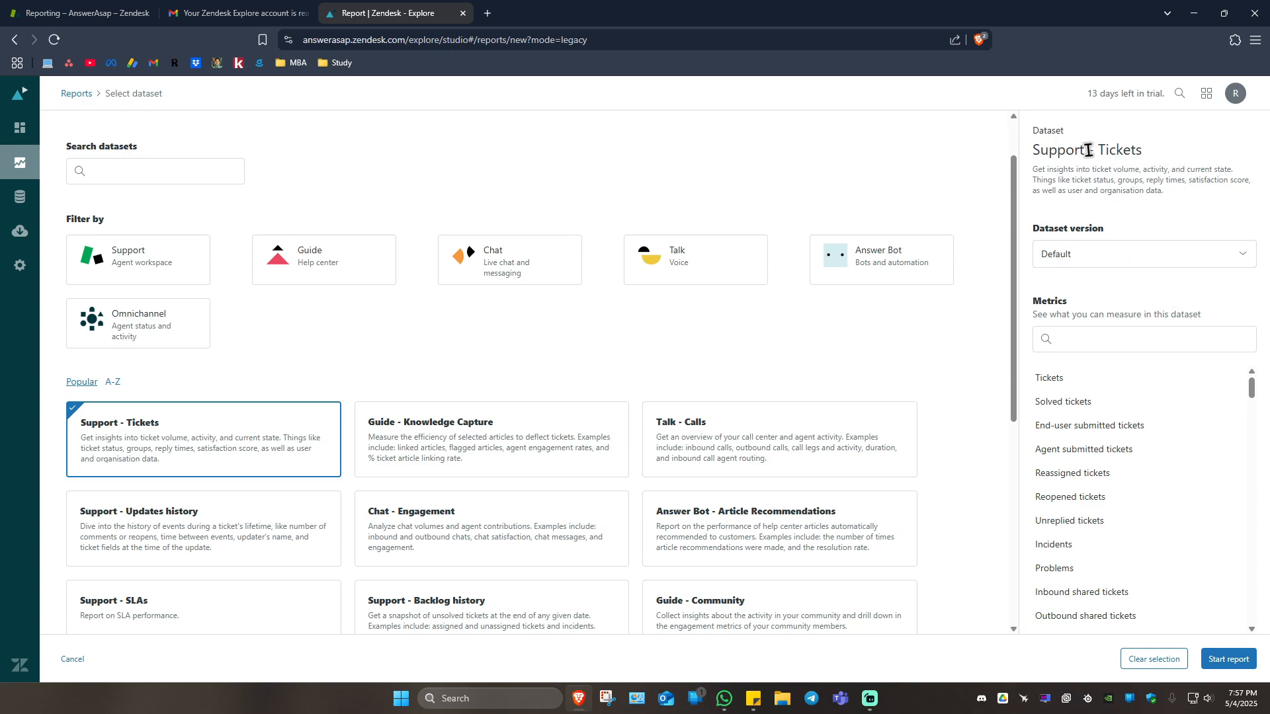
click(1203, 254)
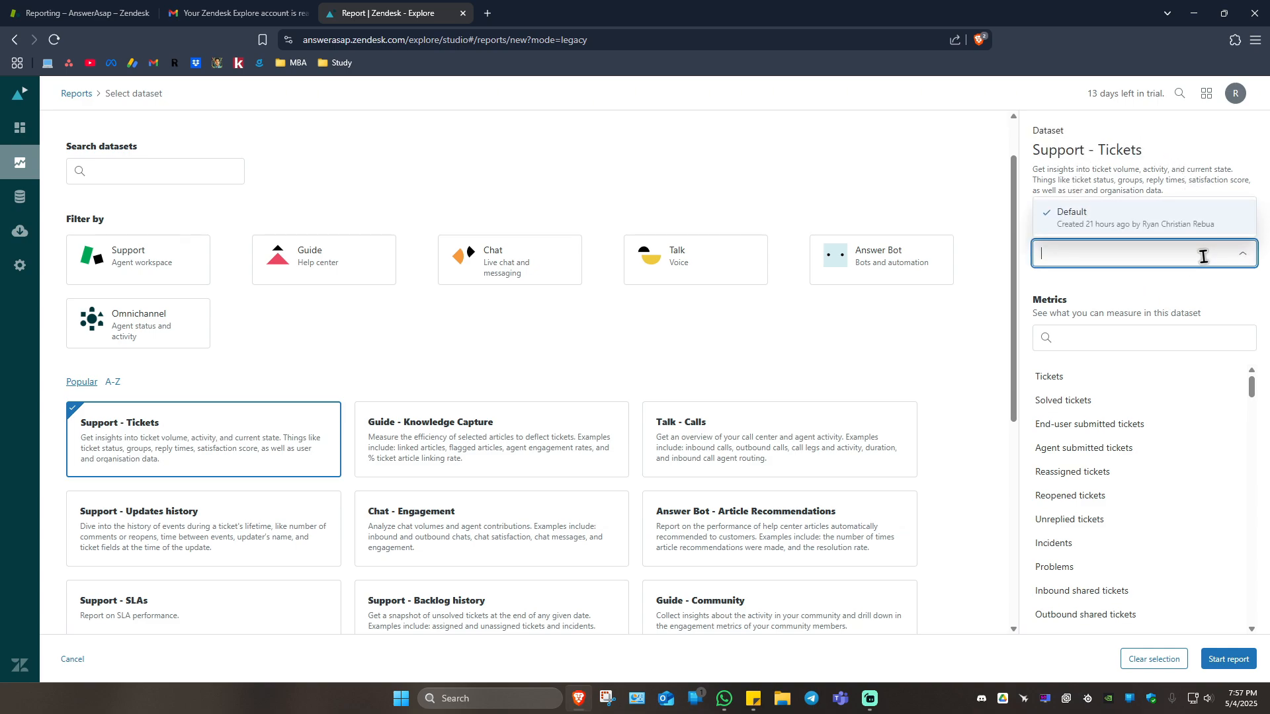
click(1096, 227)
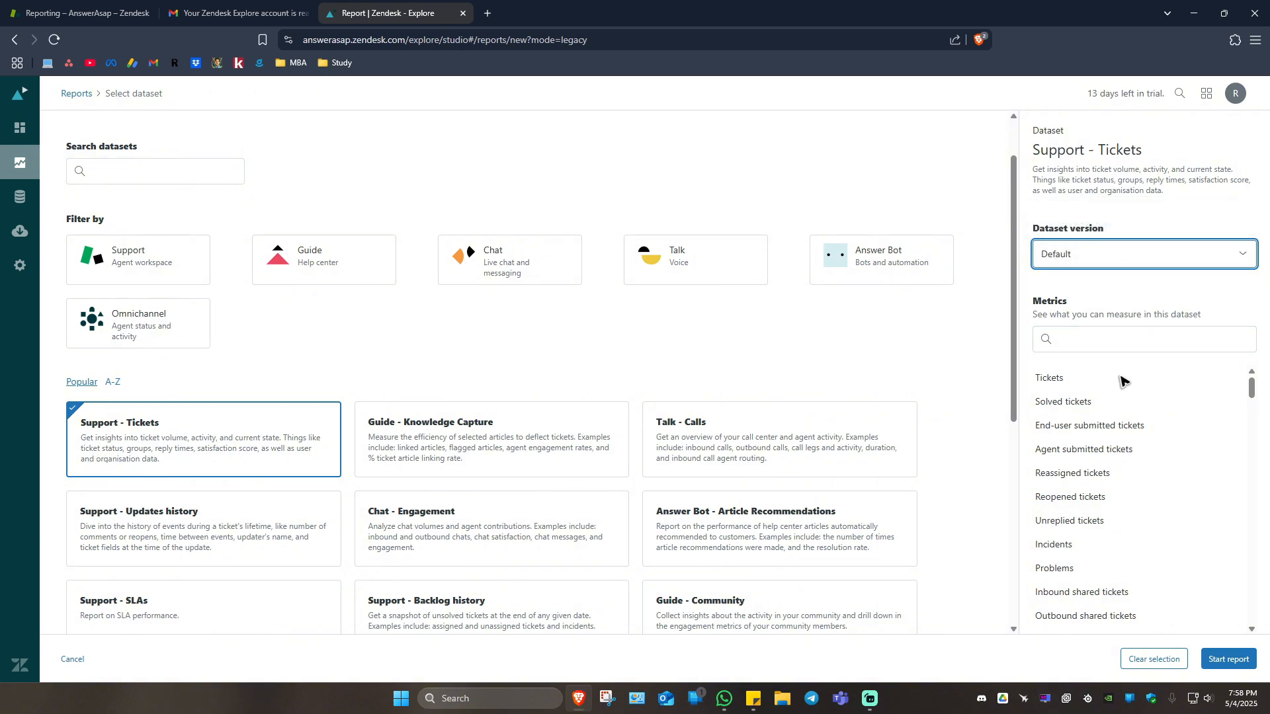
click(1052, 305)
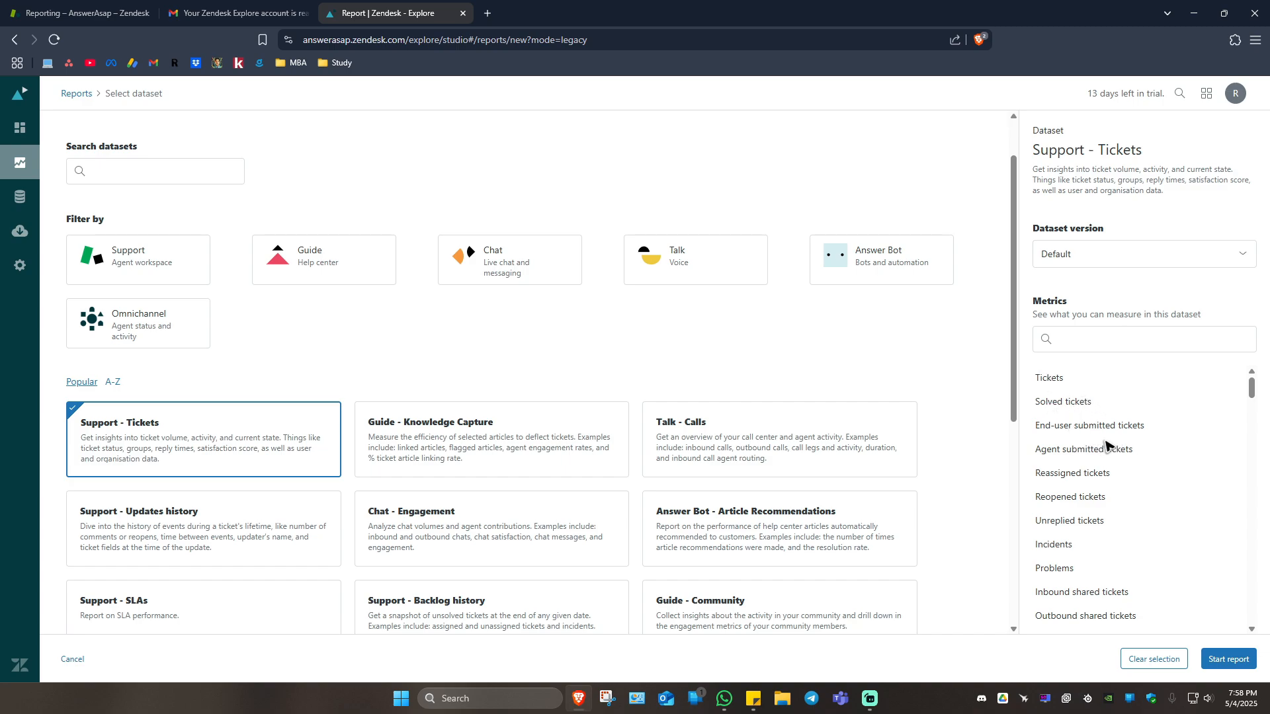
scroll(1111, 461, down, 8)
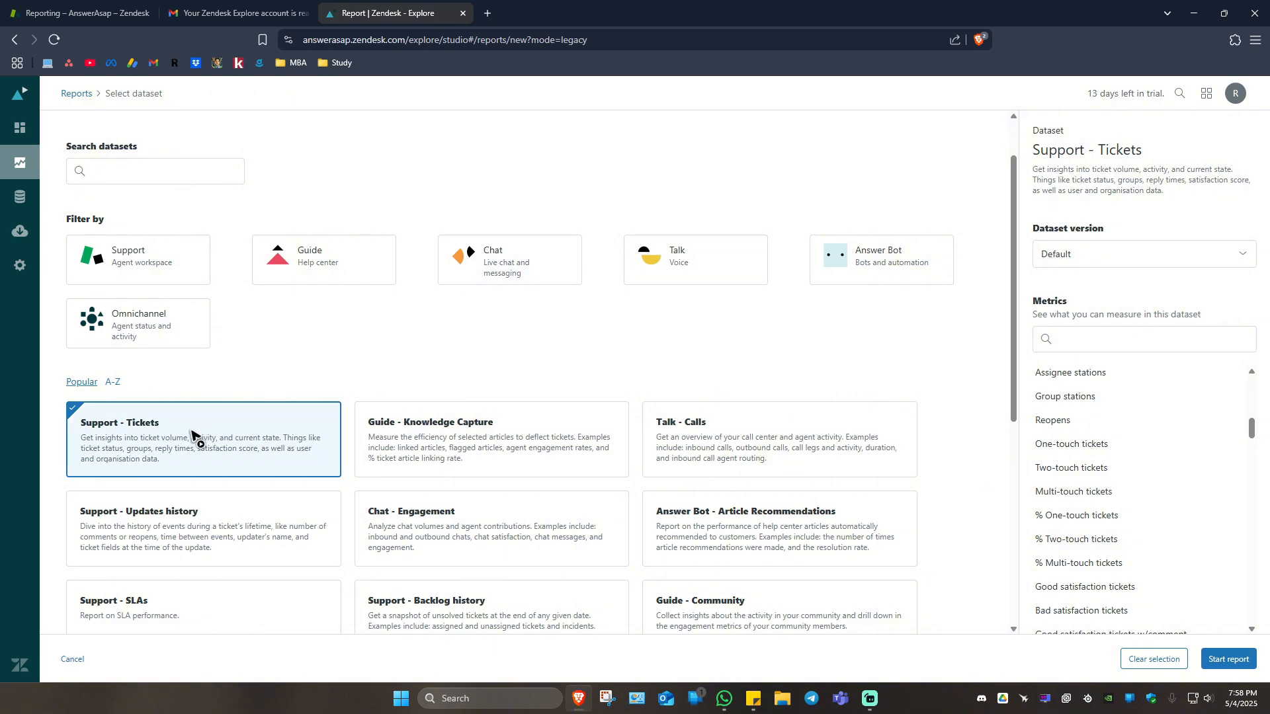
Examine the metrics of the Talk - Calls dataset for comparison and reselect the Support - Tickets dataset.
click(738, 446)
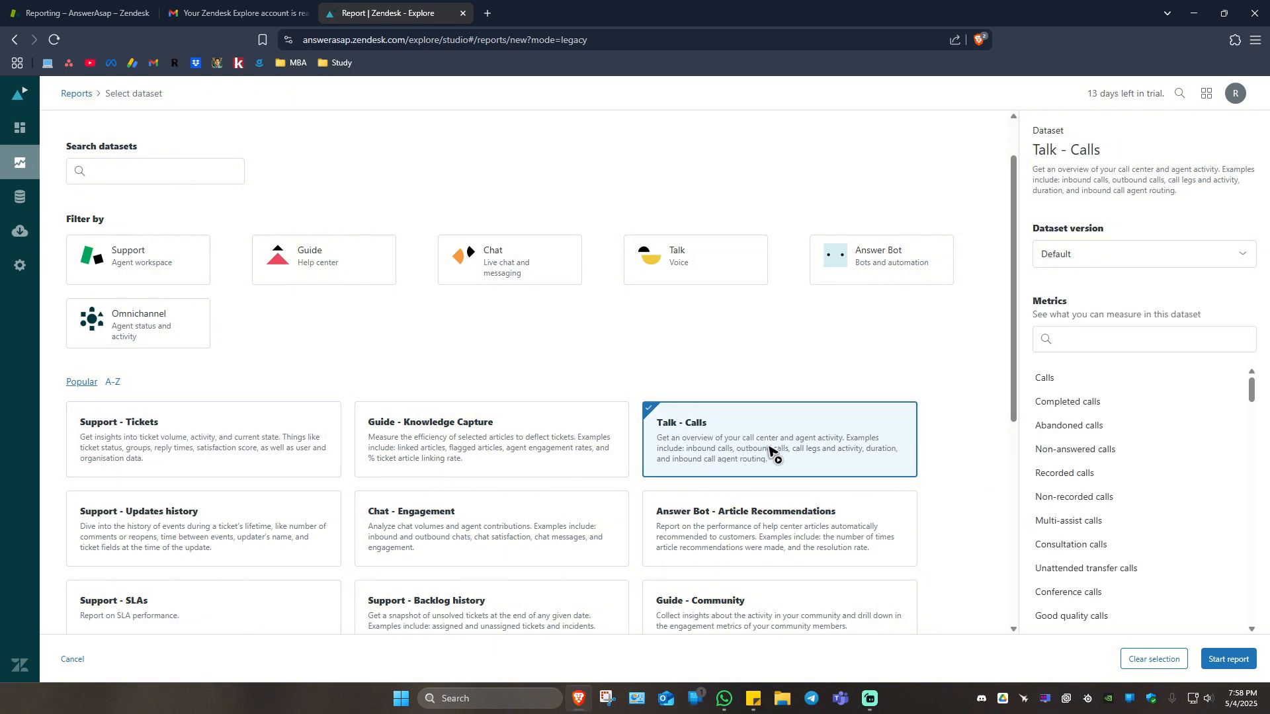
scroll(1105, 430, down, 10)
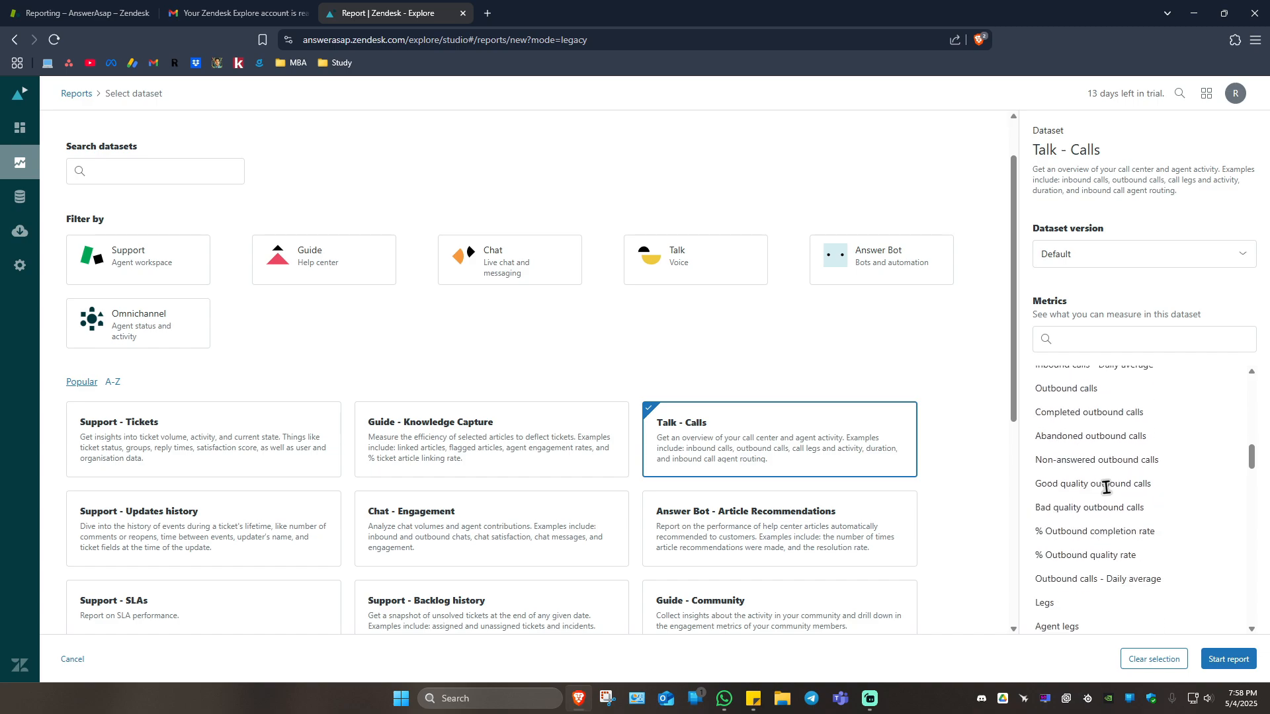
click(251, 463)
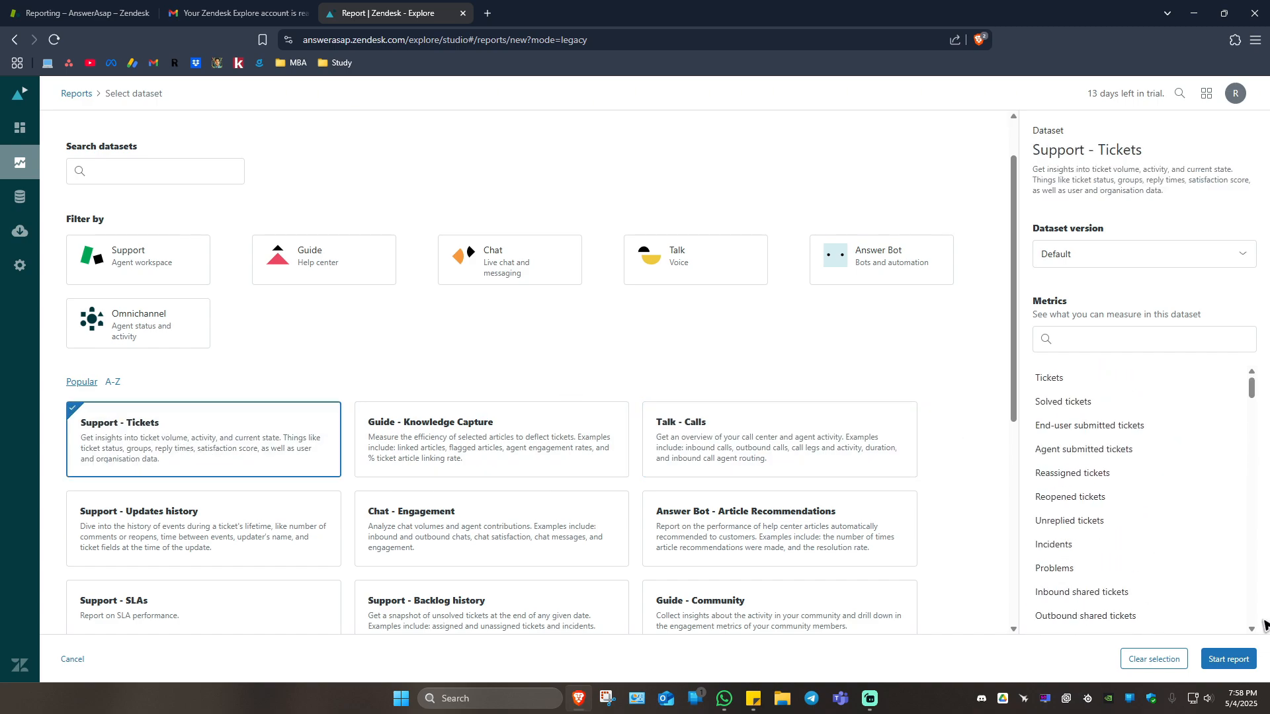
Start the report from the selected dataset and close the introductory guide on building a new report.
click(1236, 660)
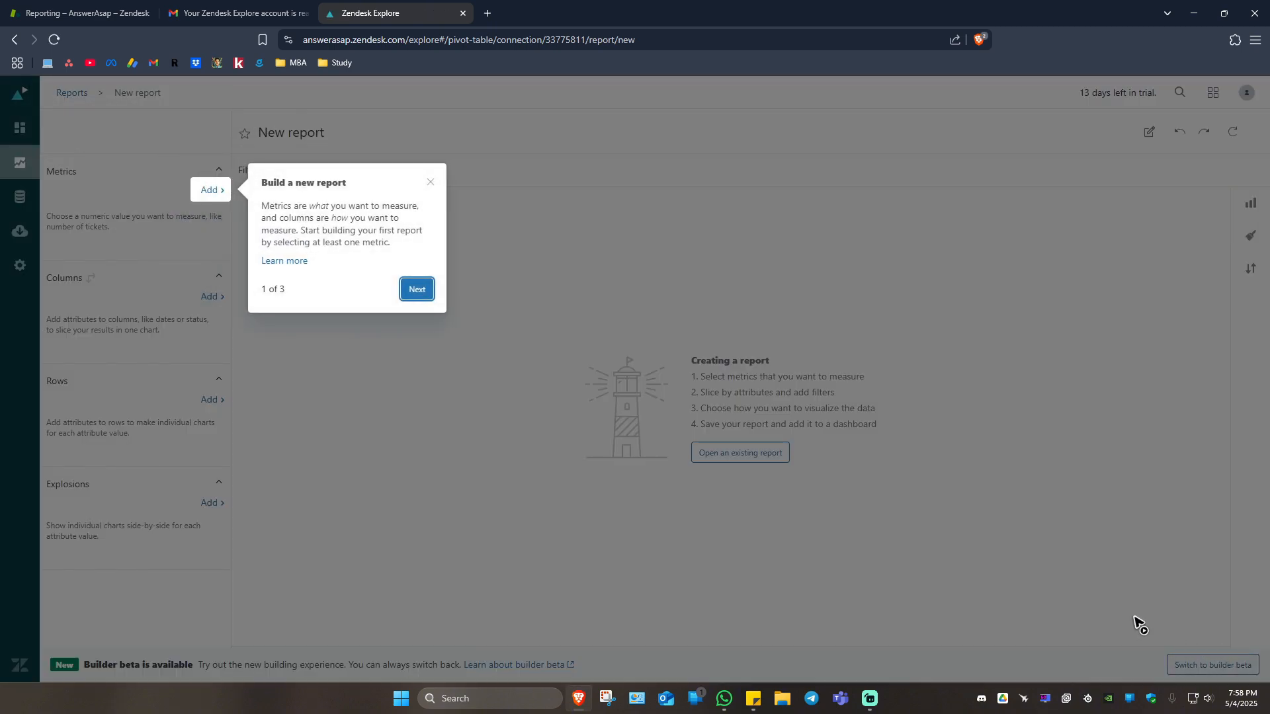
click(430, 179)
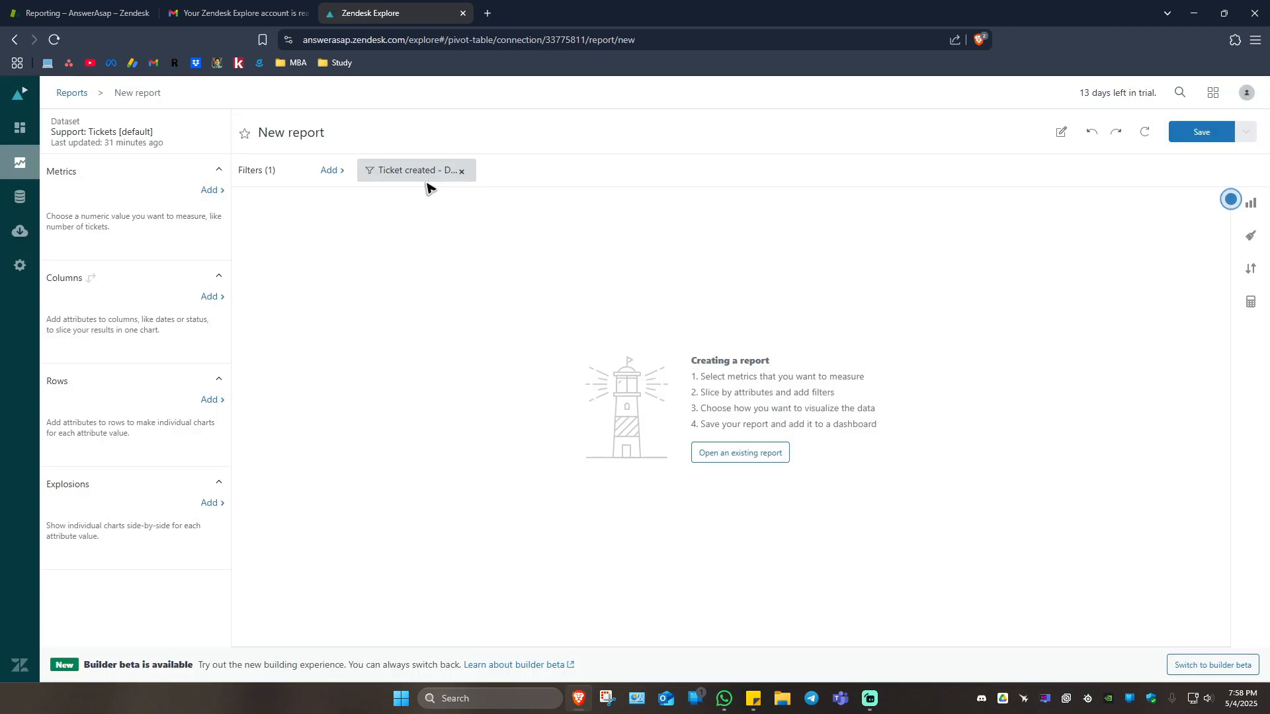
Add the metrics Tickets, Solved tickets, Tickets created - Daily average and Tickets solved - Daily average to the report.
click(212, 191)
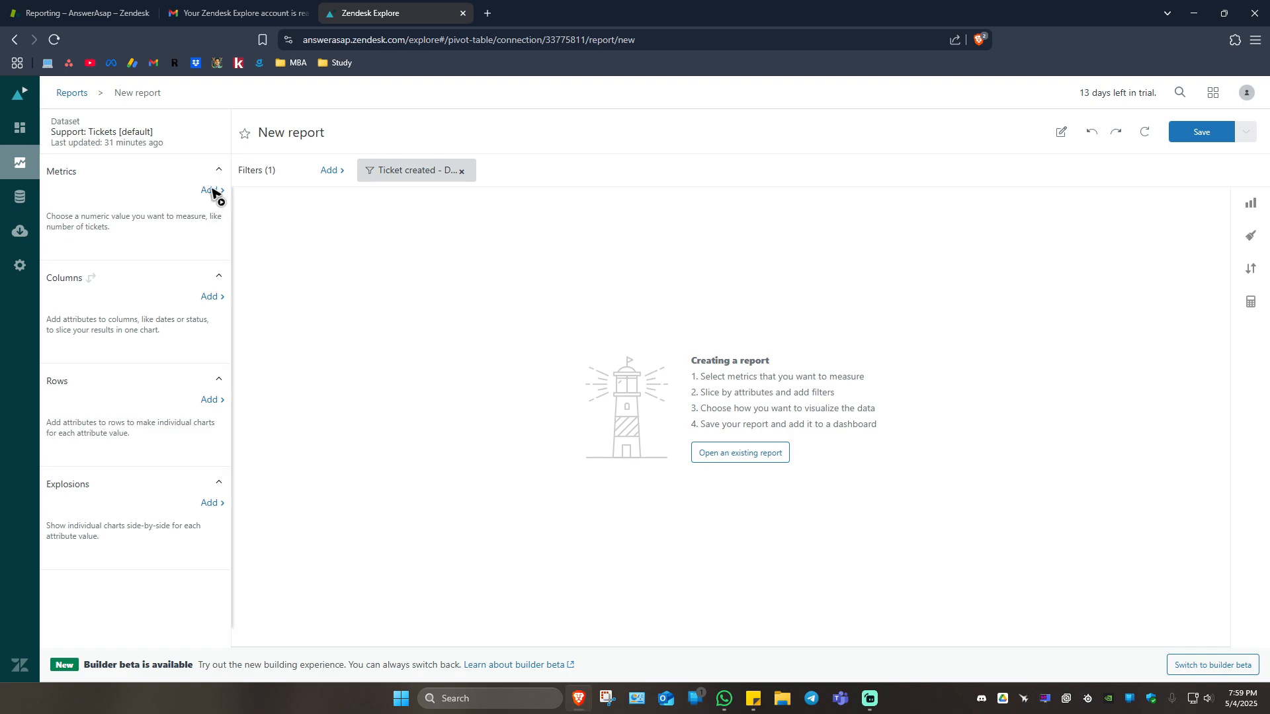
click(398, 316)
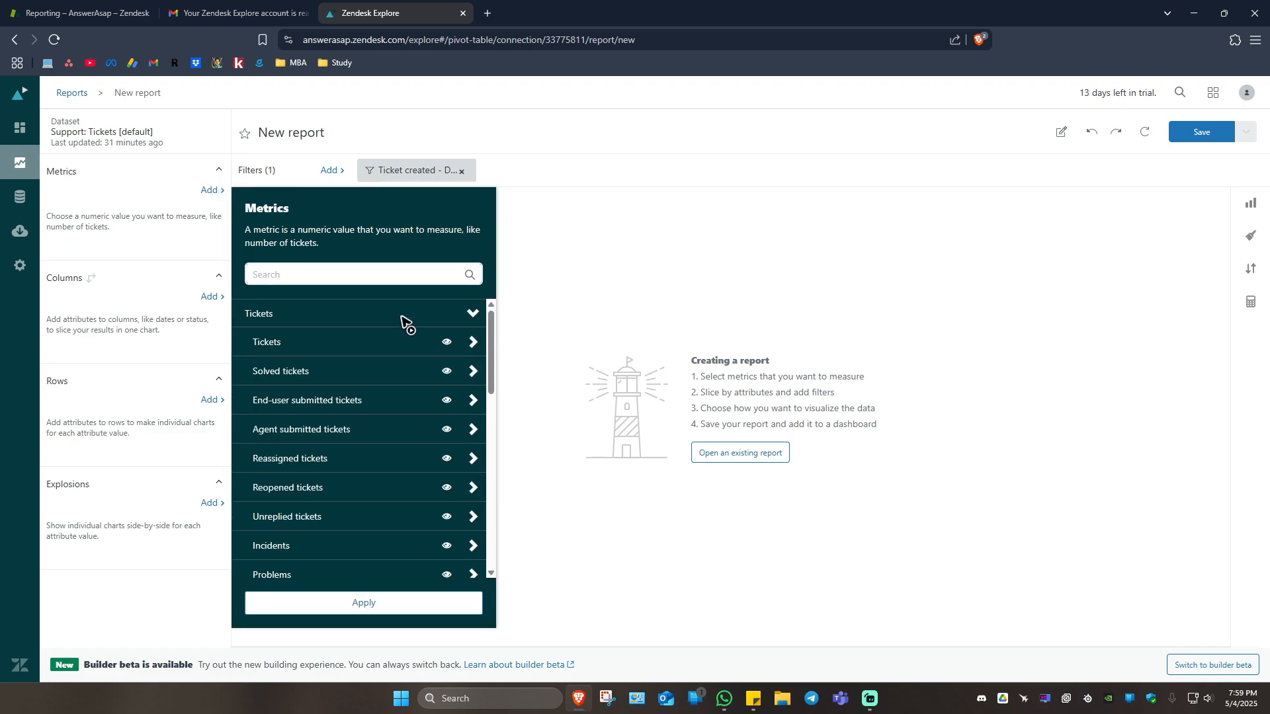
click(424, 343)
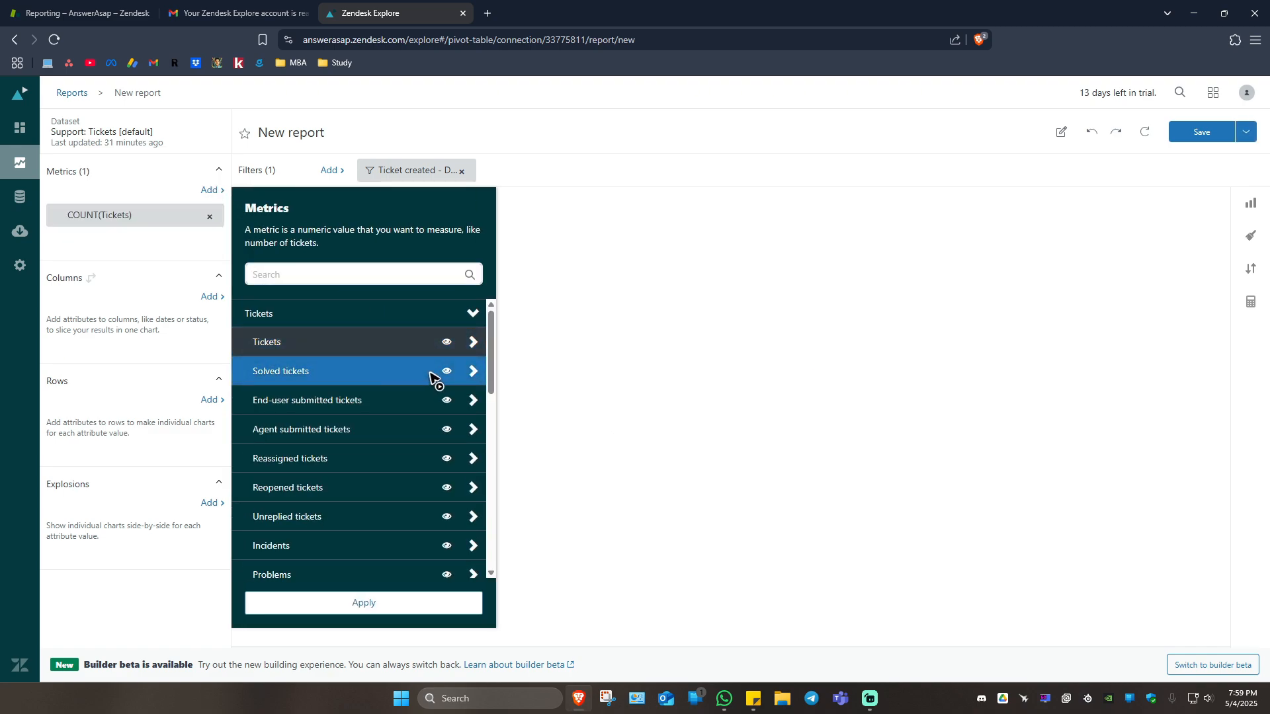
click(427, 375)
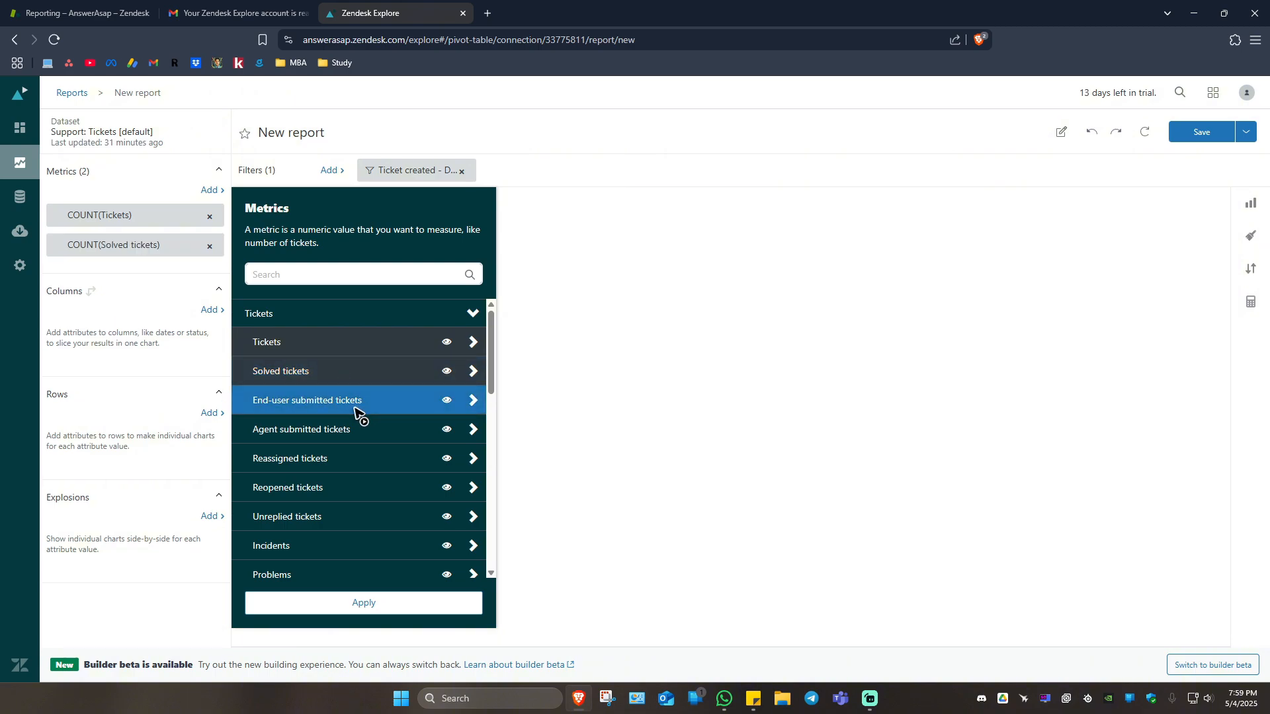
scroll(370, 417, down, 2)
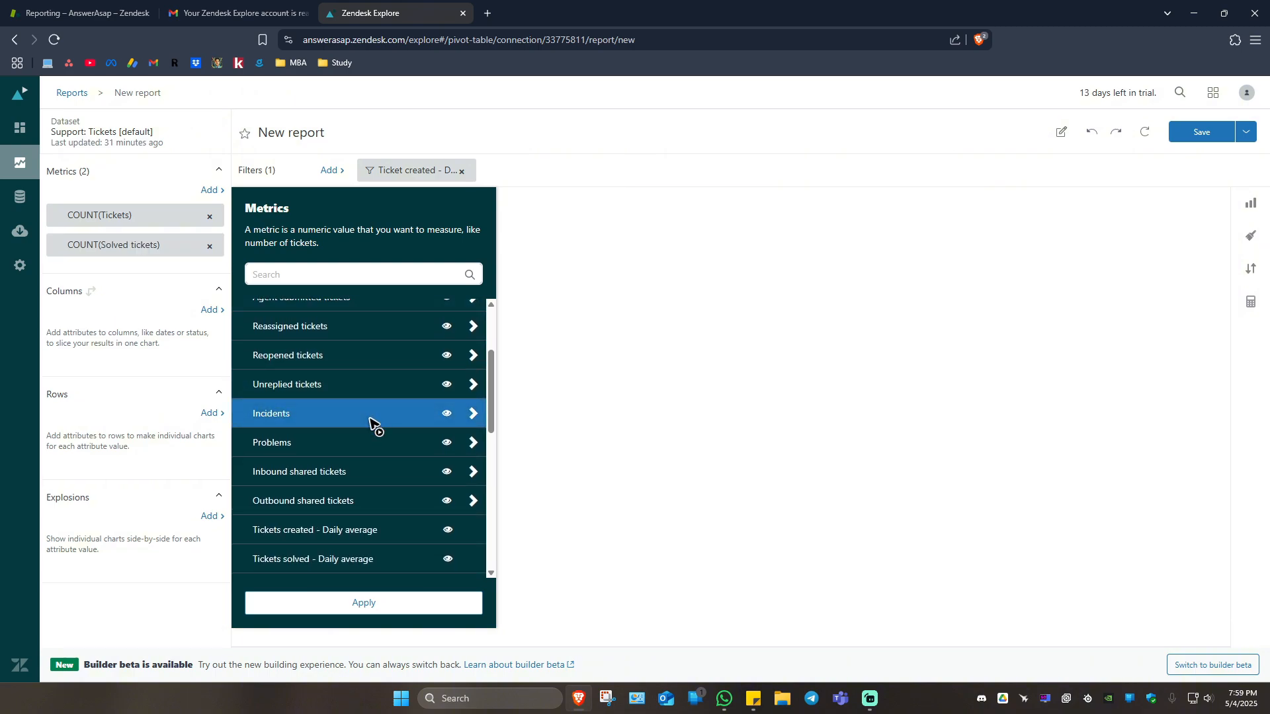
scroll(370, 418, down, 1)
click(374, 471)
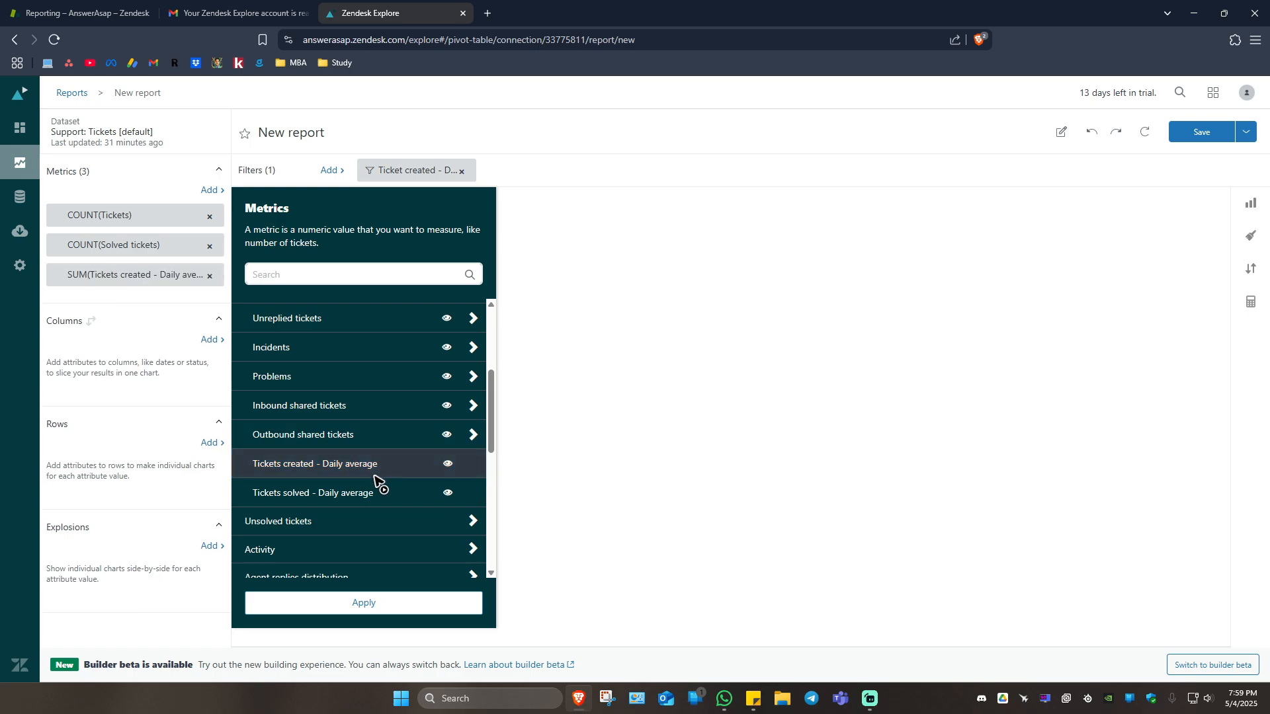
click(375, 493)
click(402, 603)
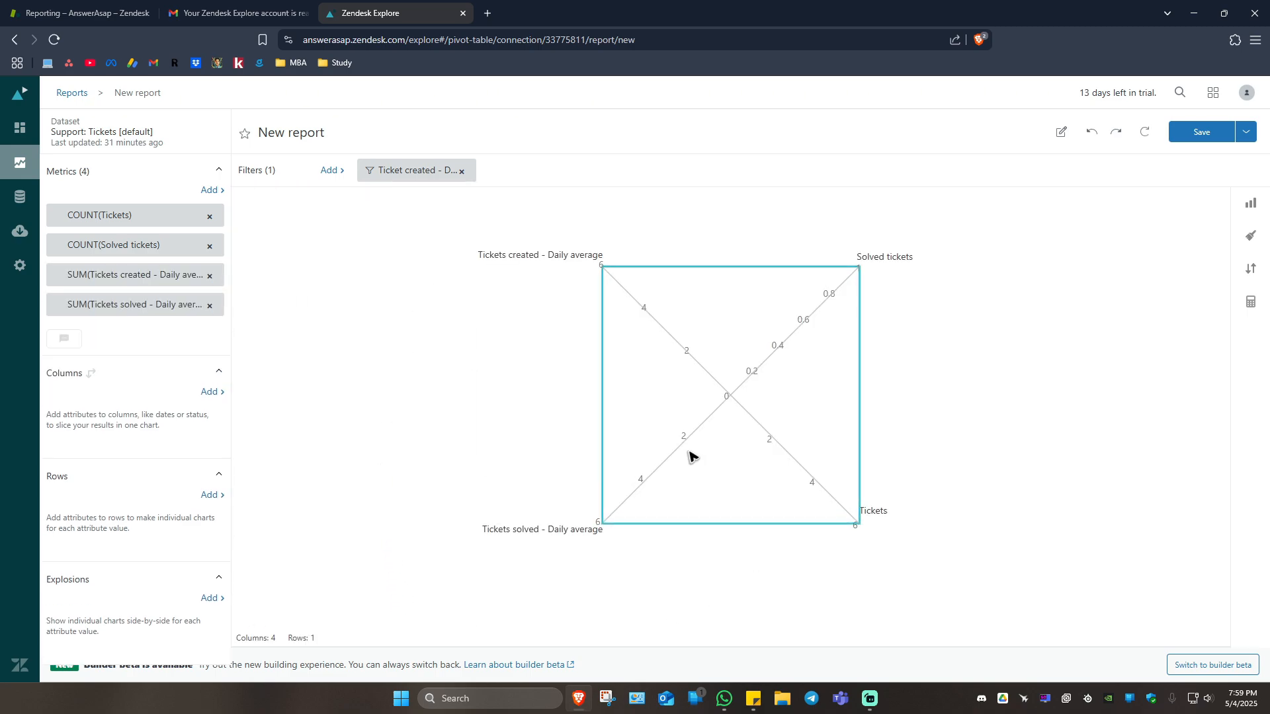
Add the Requester/user attributes Requester name, Requester ID and Requester email as report columns.
click(209, 392)
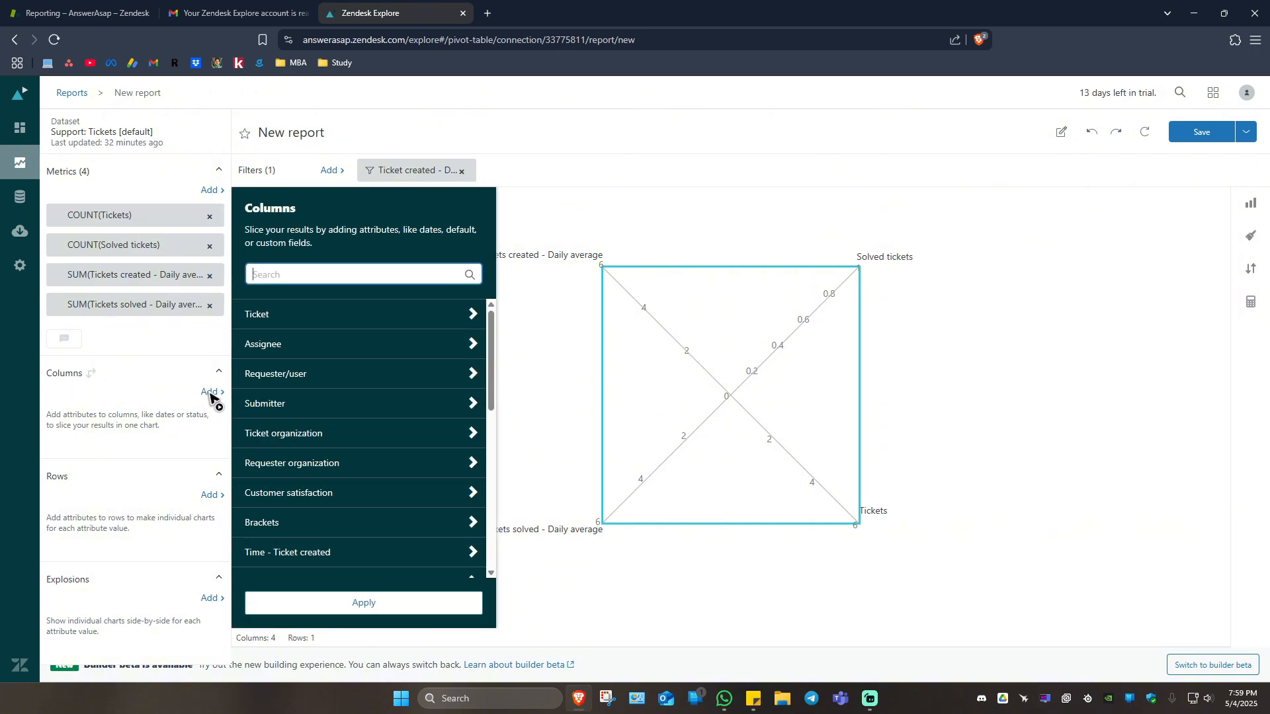
click(339, 376)
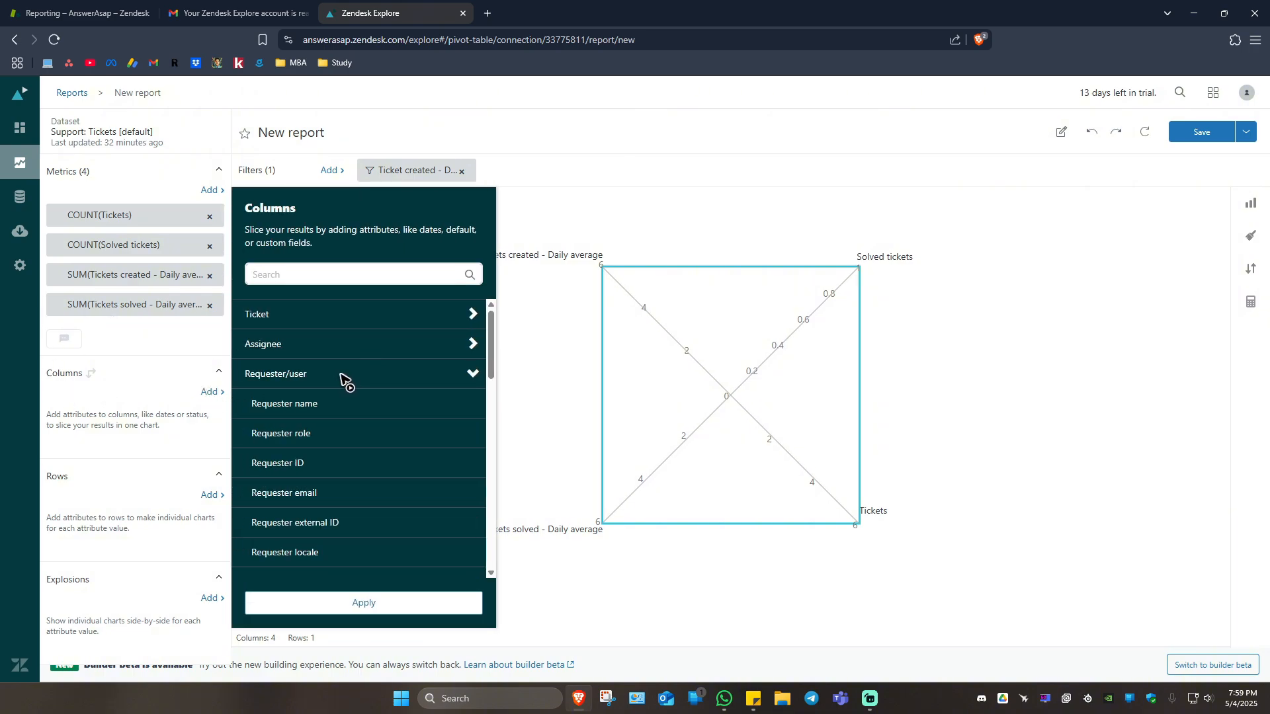
click(320, 404)
click(330, 466)
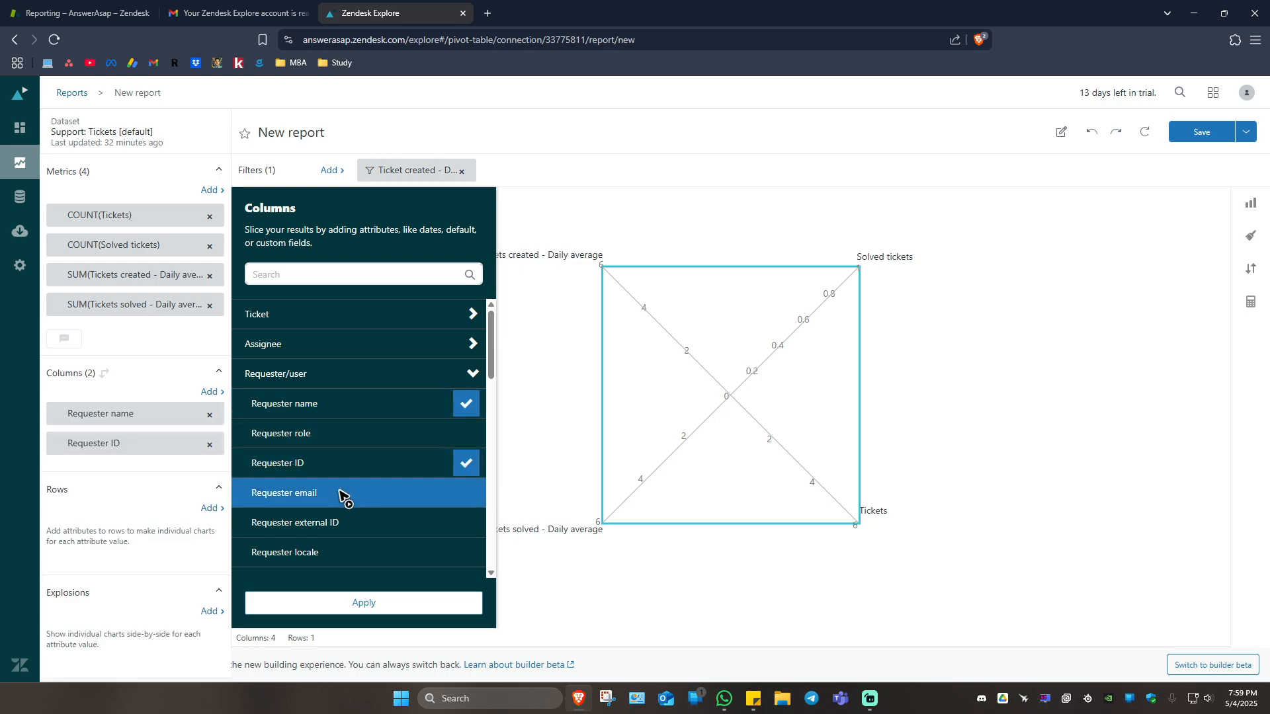
click(339, 493)
click(396, 607)
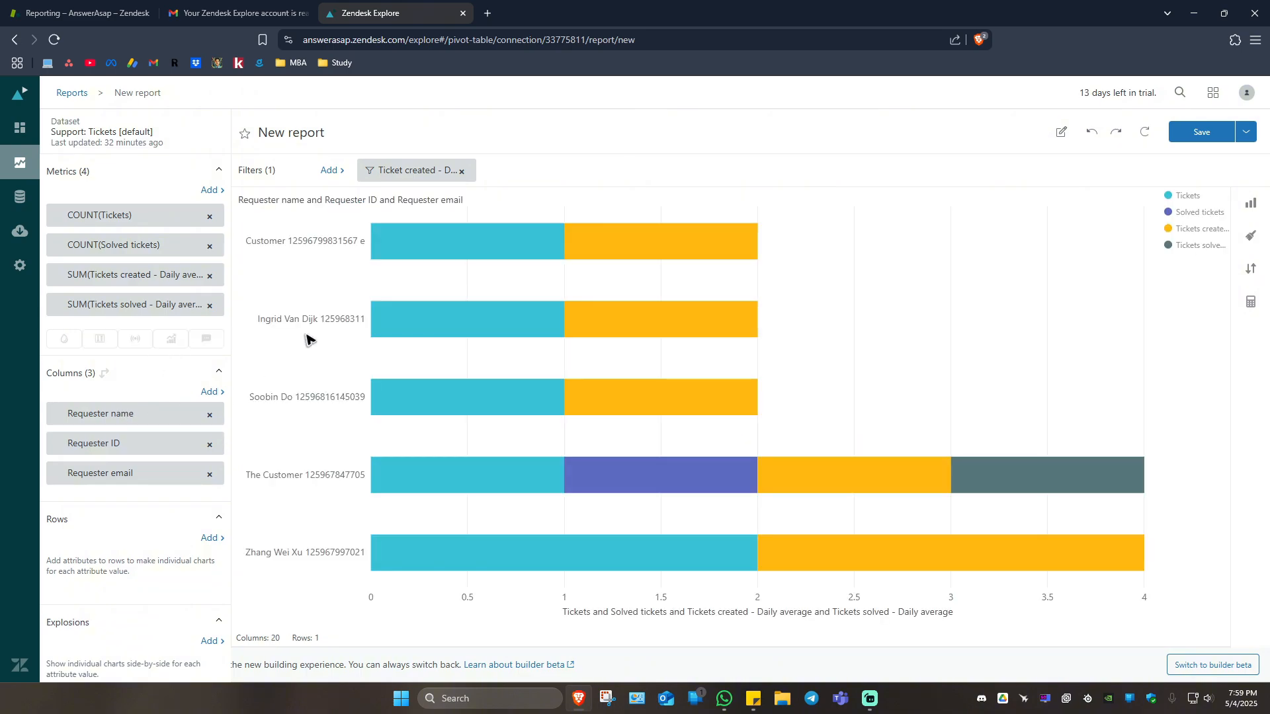
Add the attributes Ticket created - Date and Ticket solved - Date as report rows.
click(210, 537)
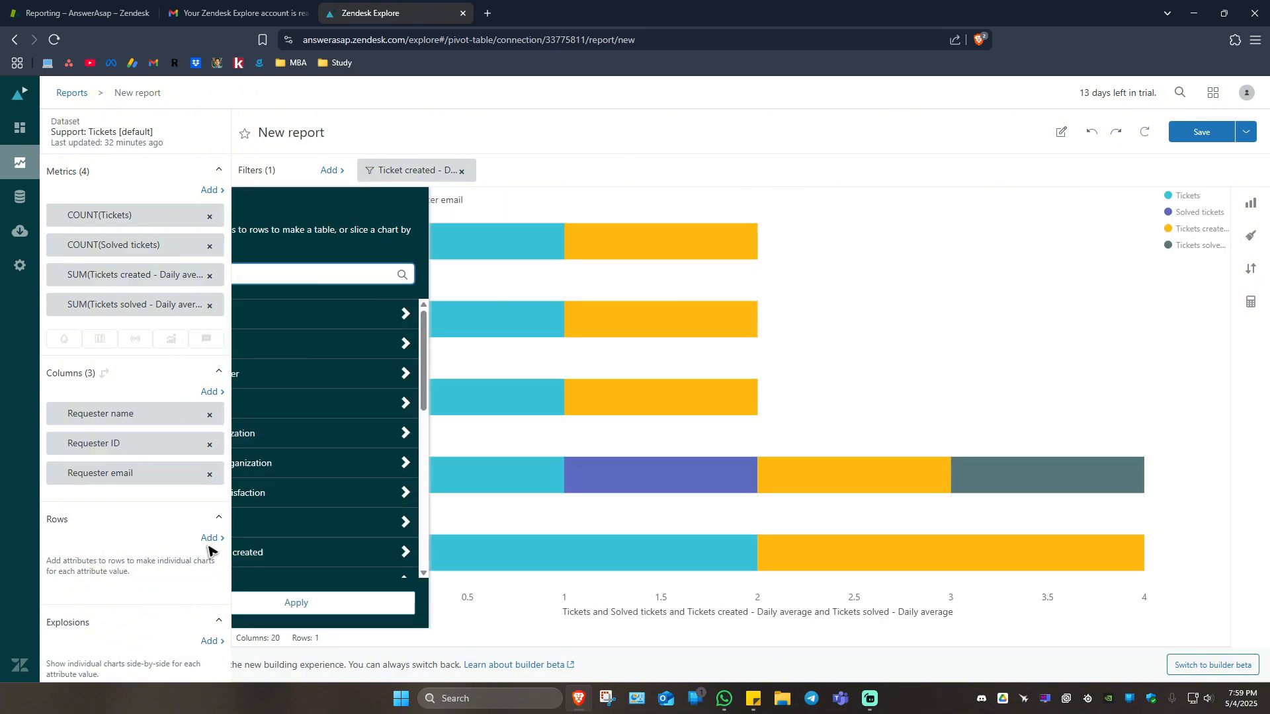
scroll(331, 397, down, 3)
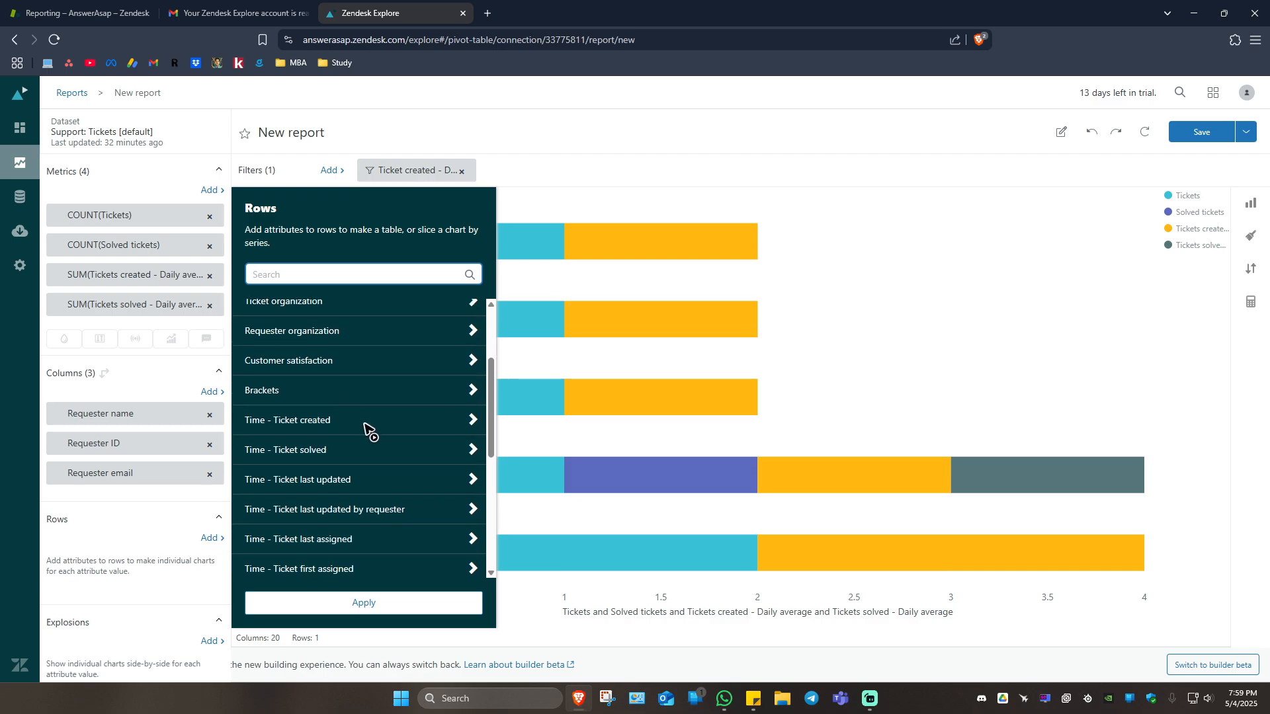
click(341, 425)
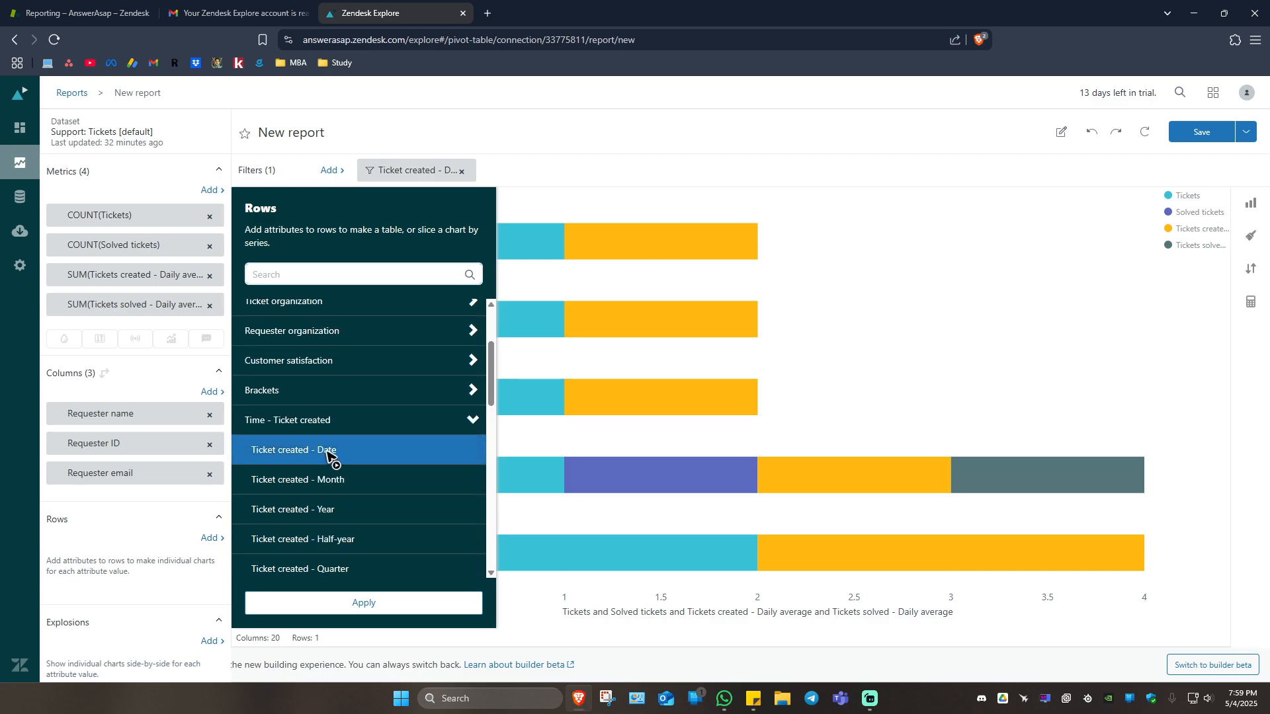
click(329, 455)
click(471, 423)
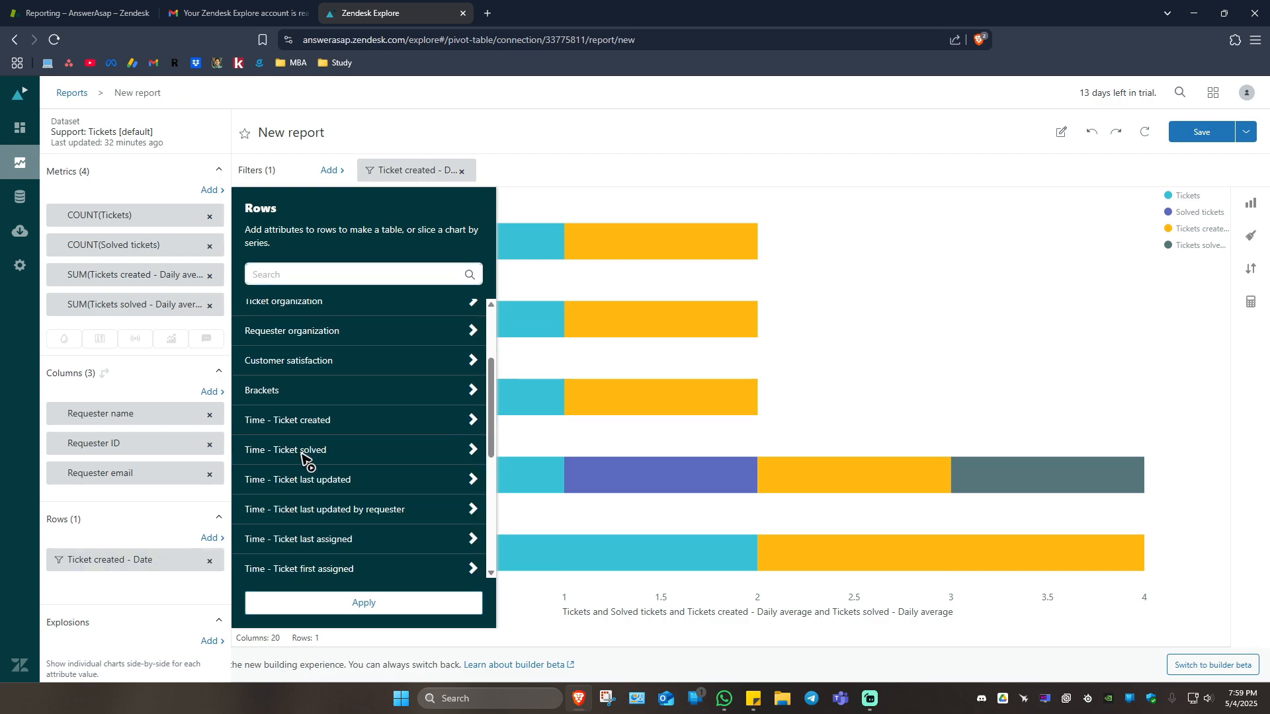
click(300, 453)
click(343, 483)
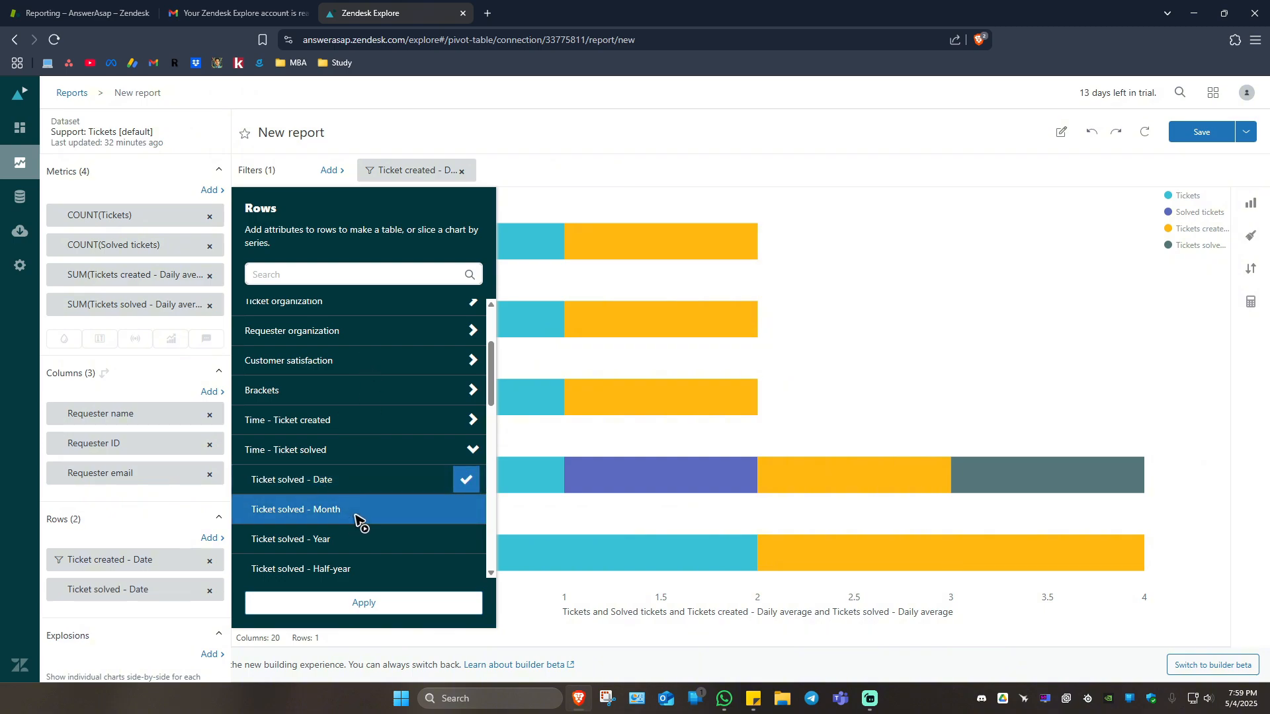
click(397, 603)
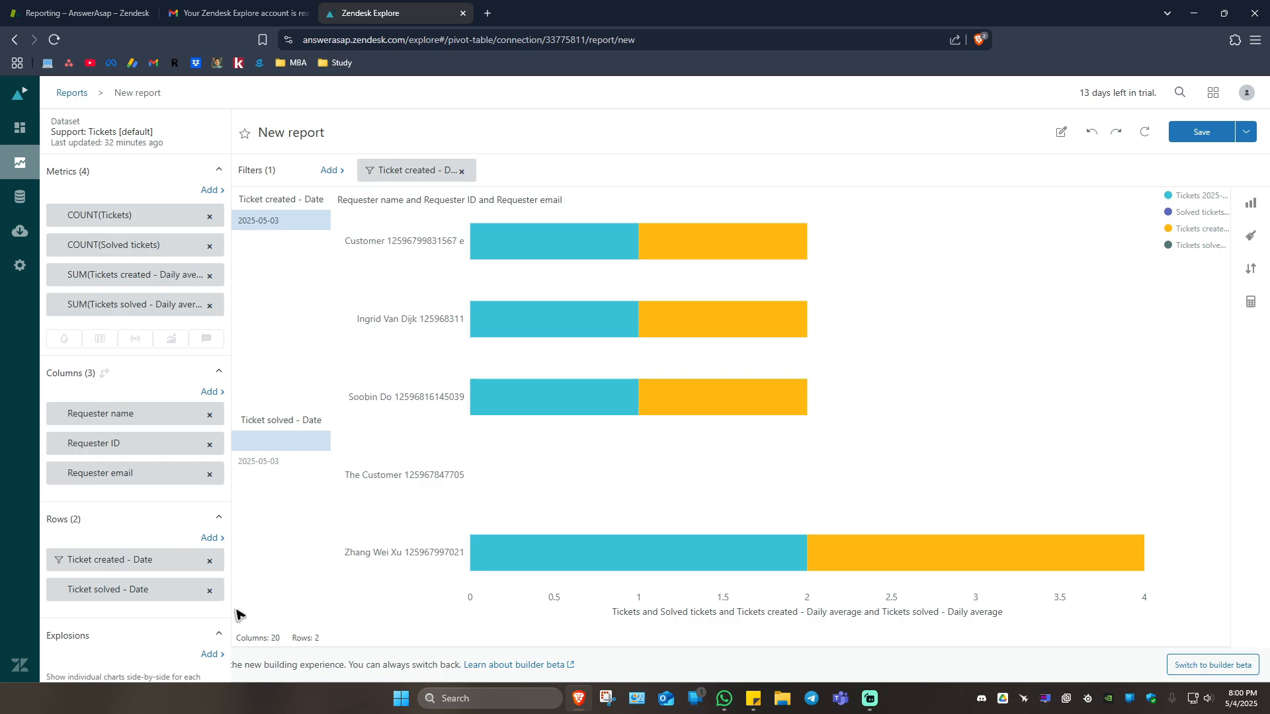
Add the Time - Assignee last sign-in attribute Assignee sign-in - Date to the report's explosions.
click(210, 654)
scroll(324, 450, down, 10)
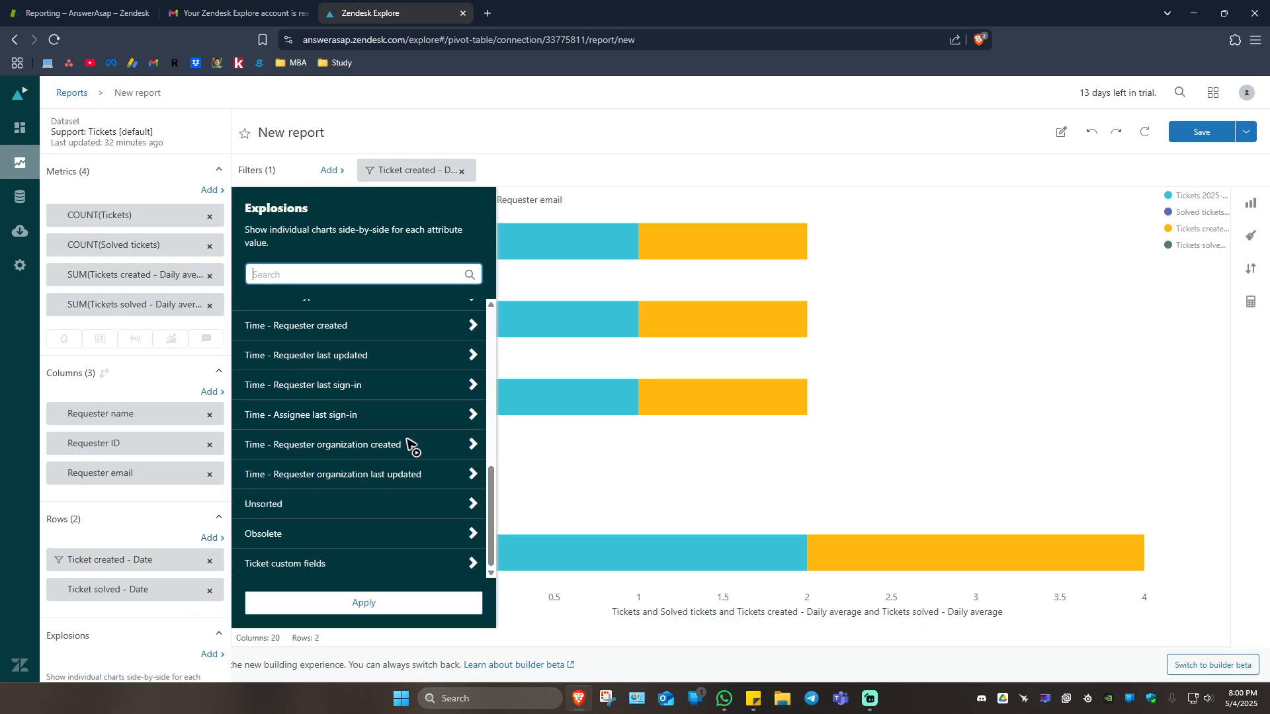
click(344, 415)
click(330, 446)
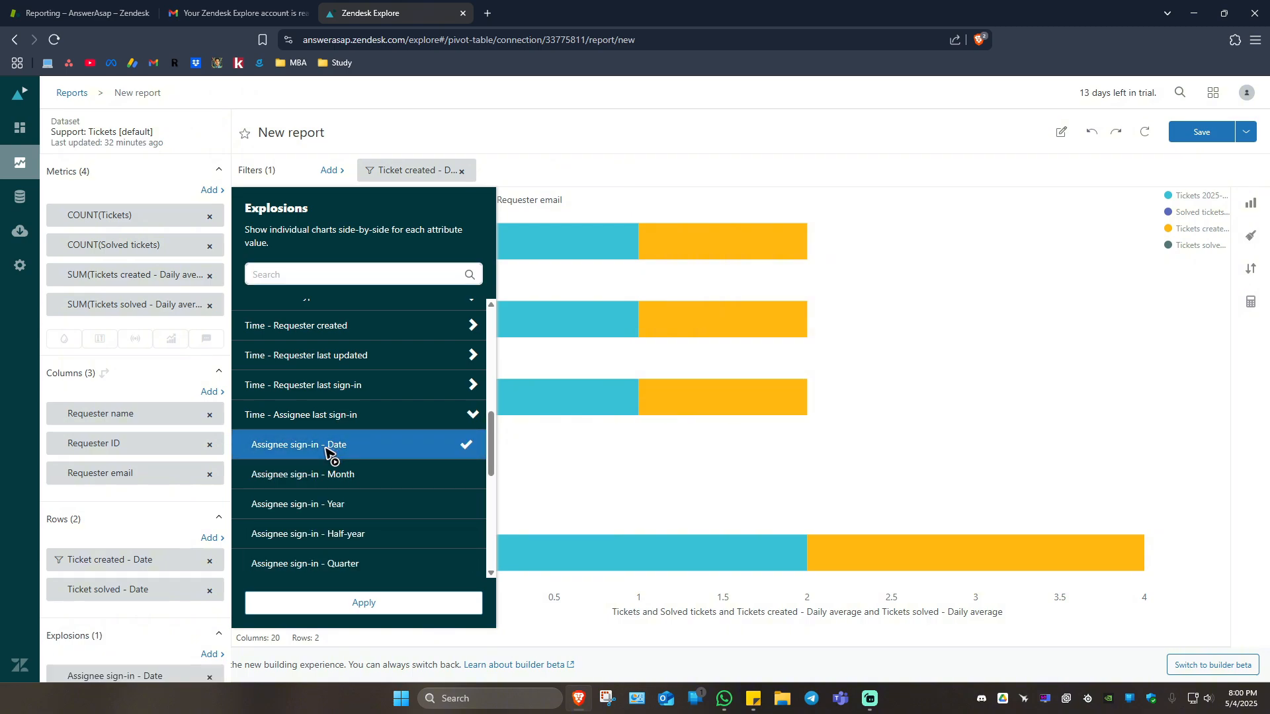
click(412, 605)
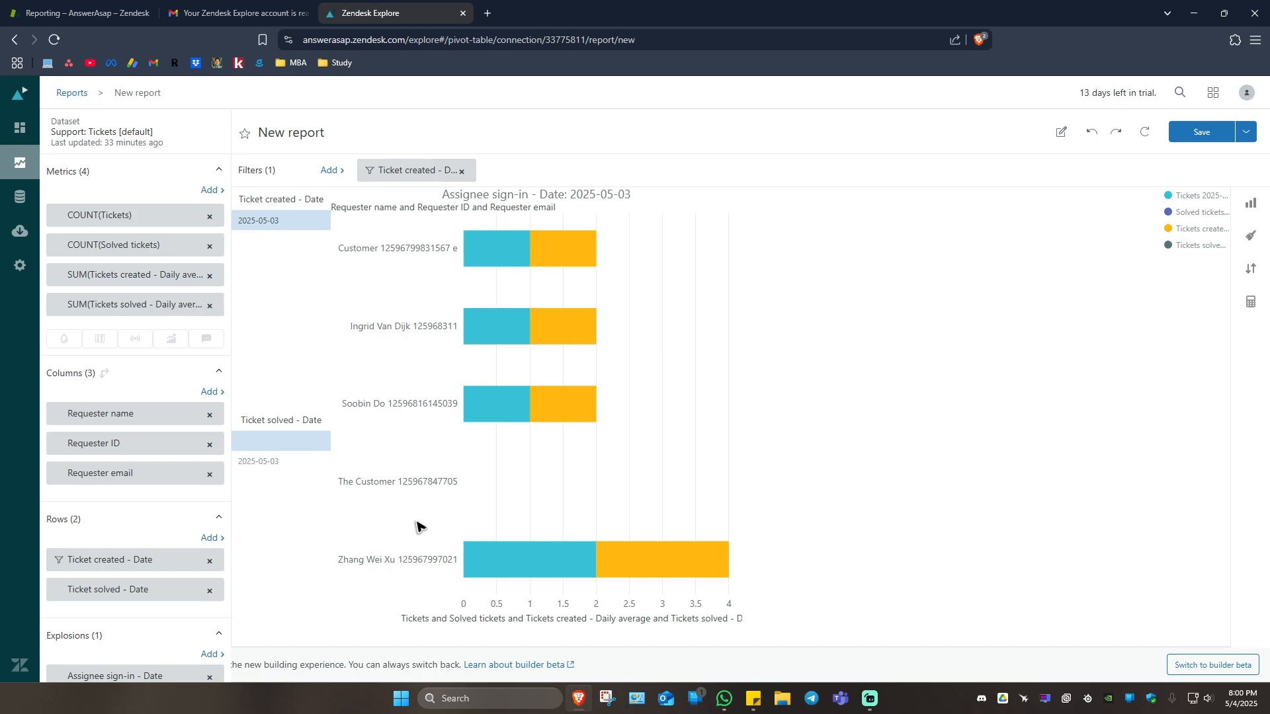
Change the chart color of the COUNT(Tickets) metric to green and return to the chart configuration list.
click(1251, 238)
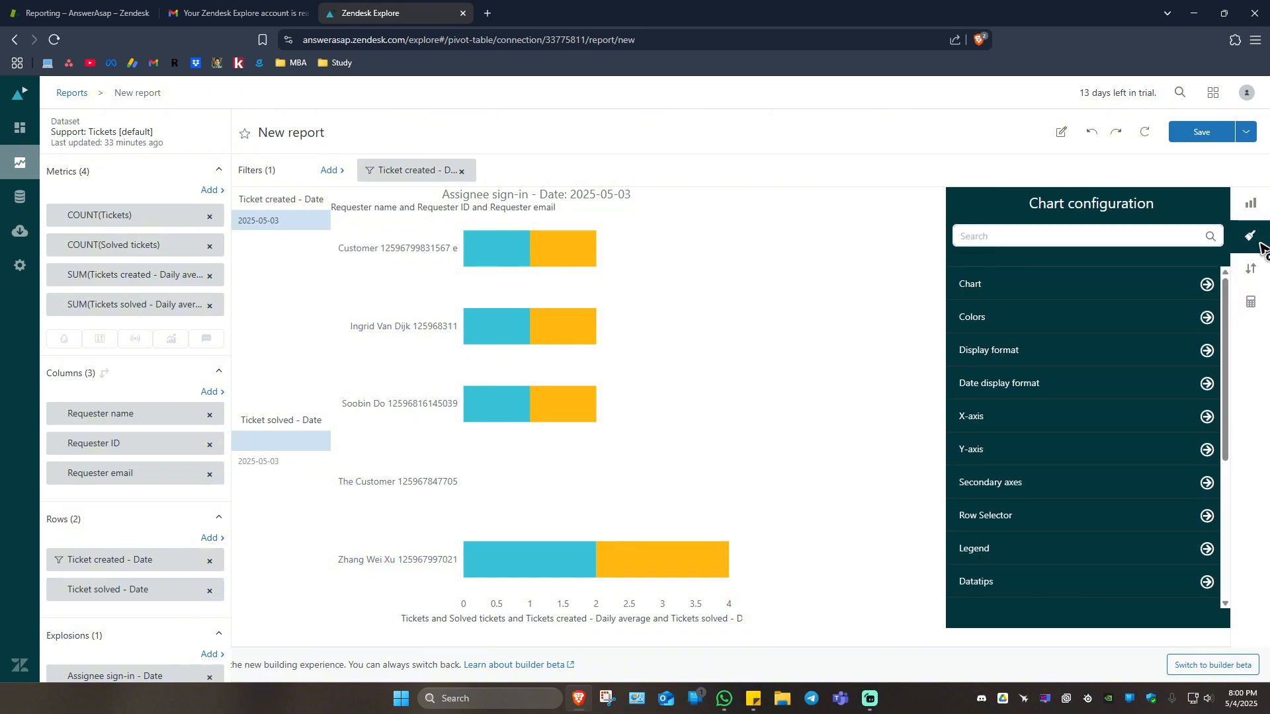
click(1052, 318)
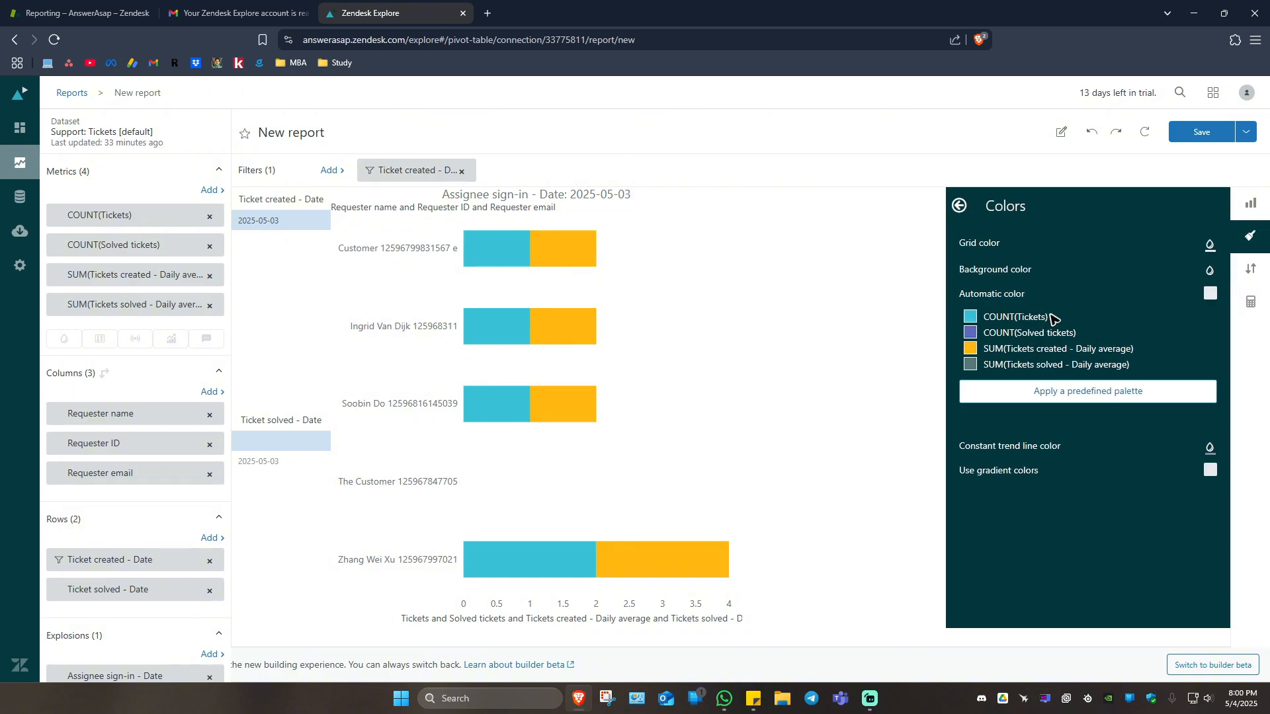
click(973, 320)
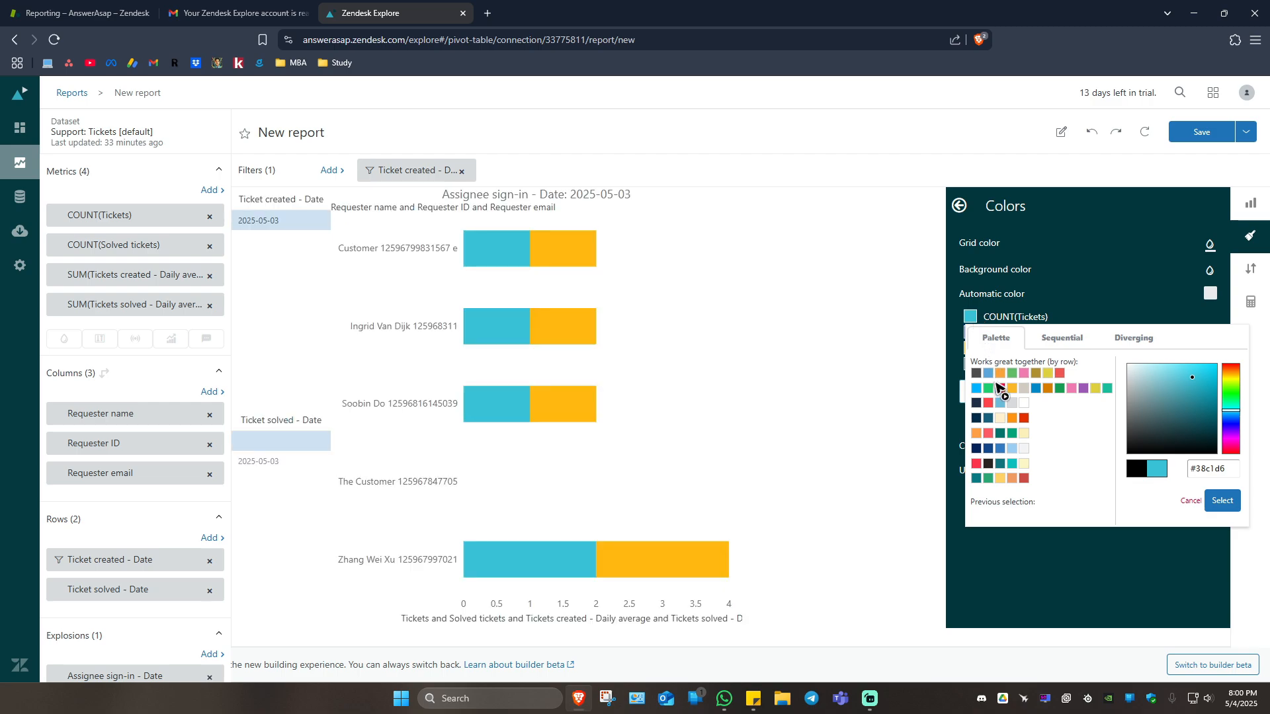
click(986, 477)
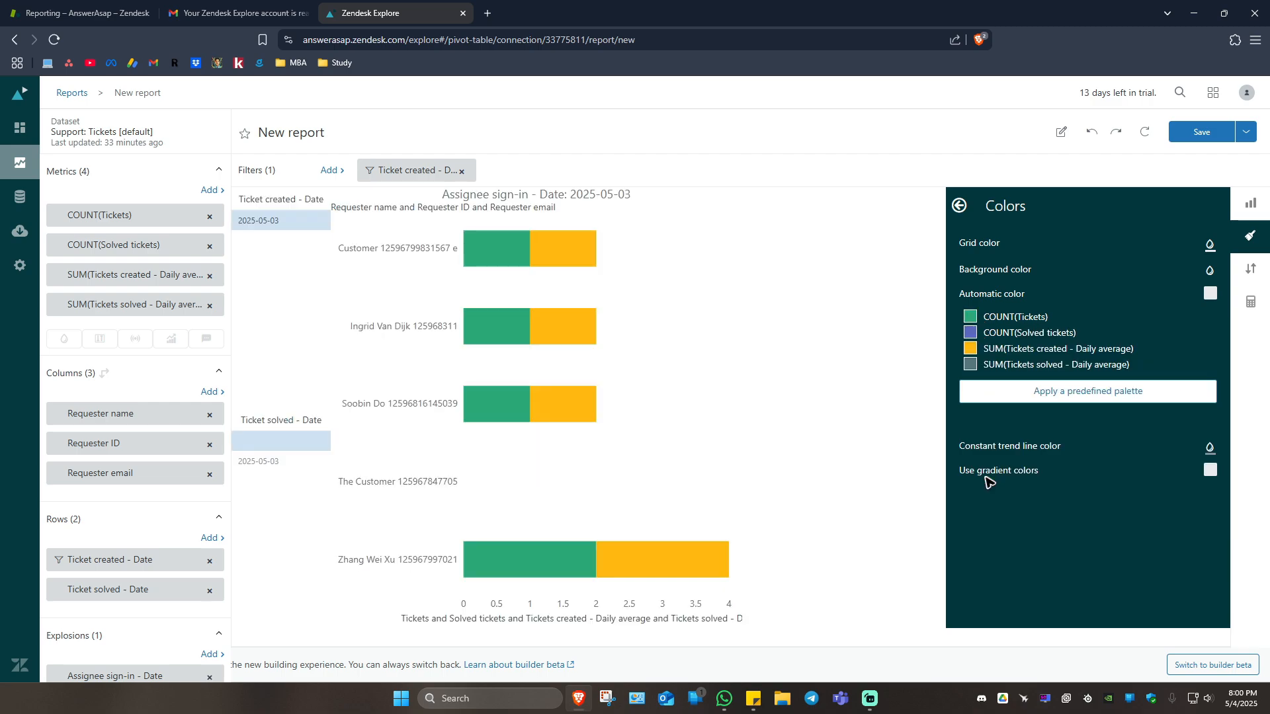
click(959, 206)
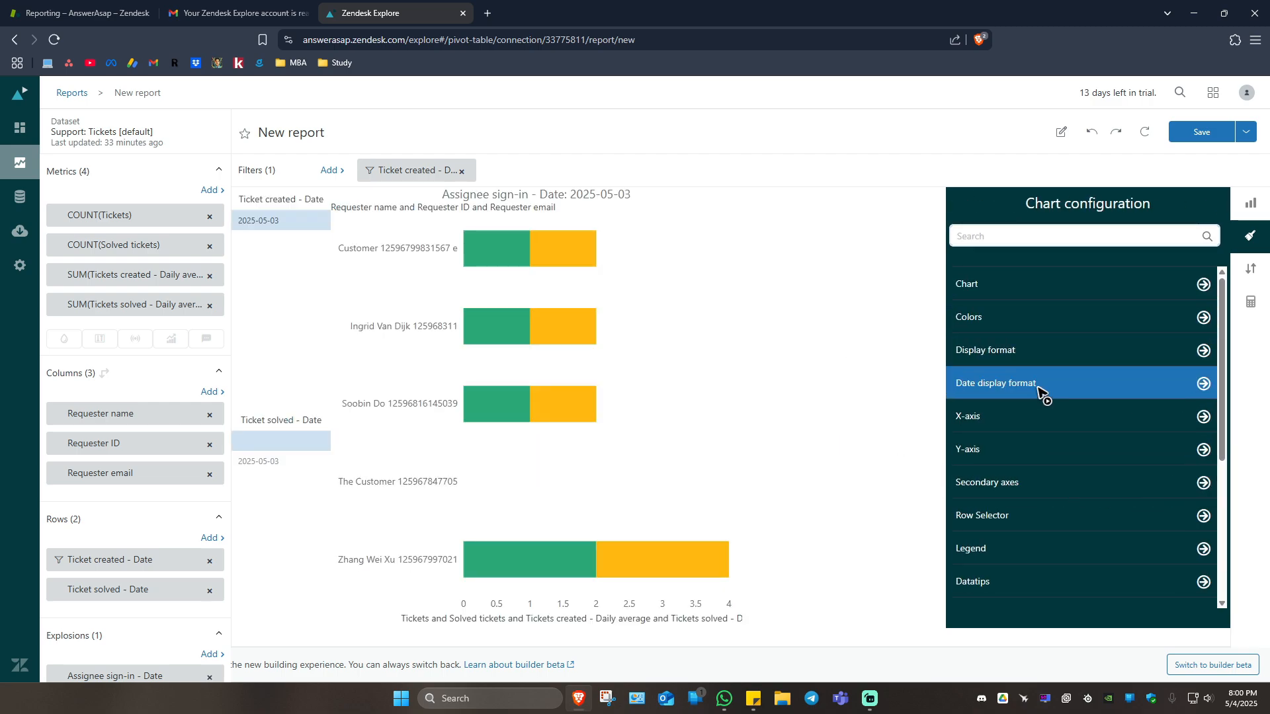
Look over the calculation options, try the Bubble, Column, Pie and Radar visualizations, and set the report's chart type to Waterfall.
click(1250, 302)
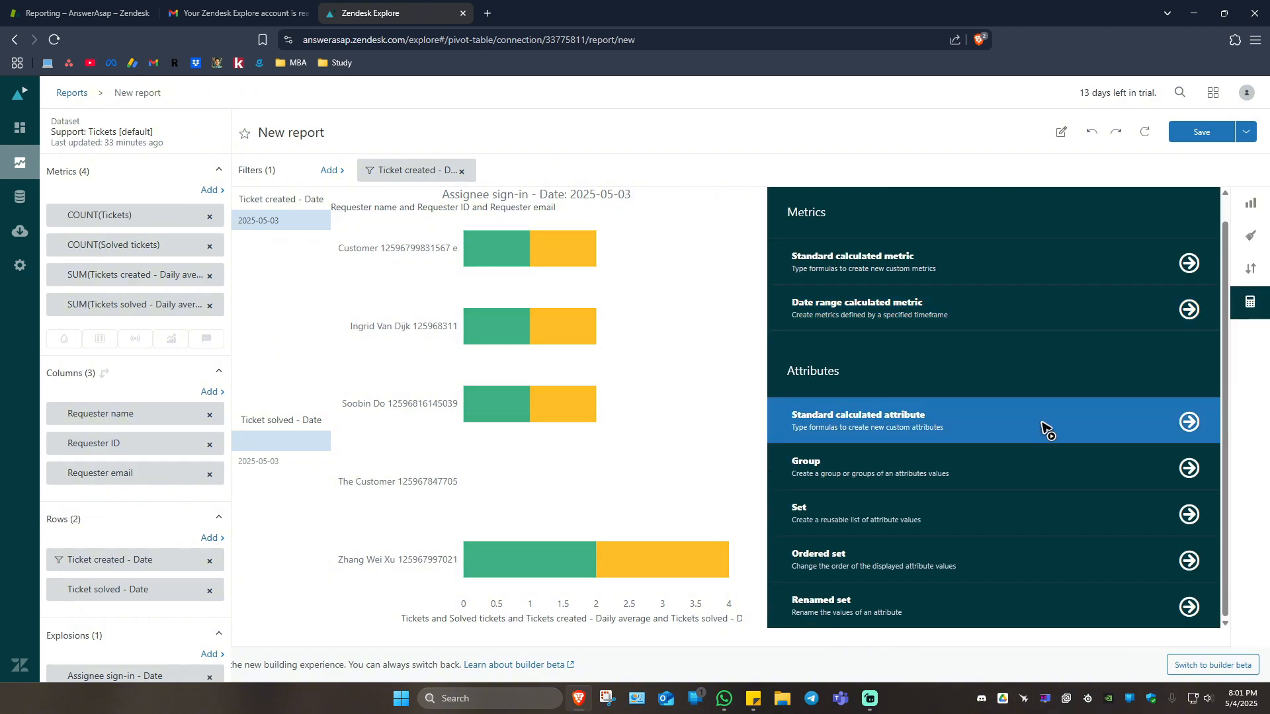
click(1250, 203)
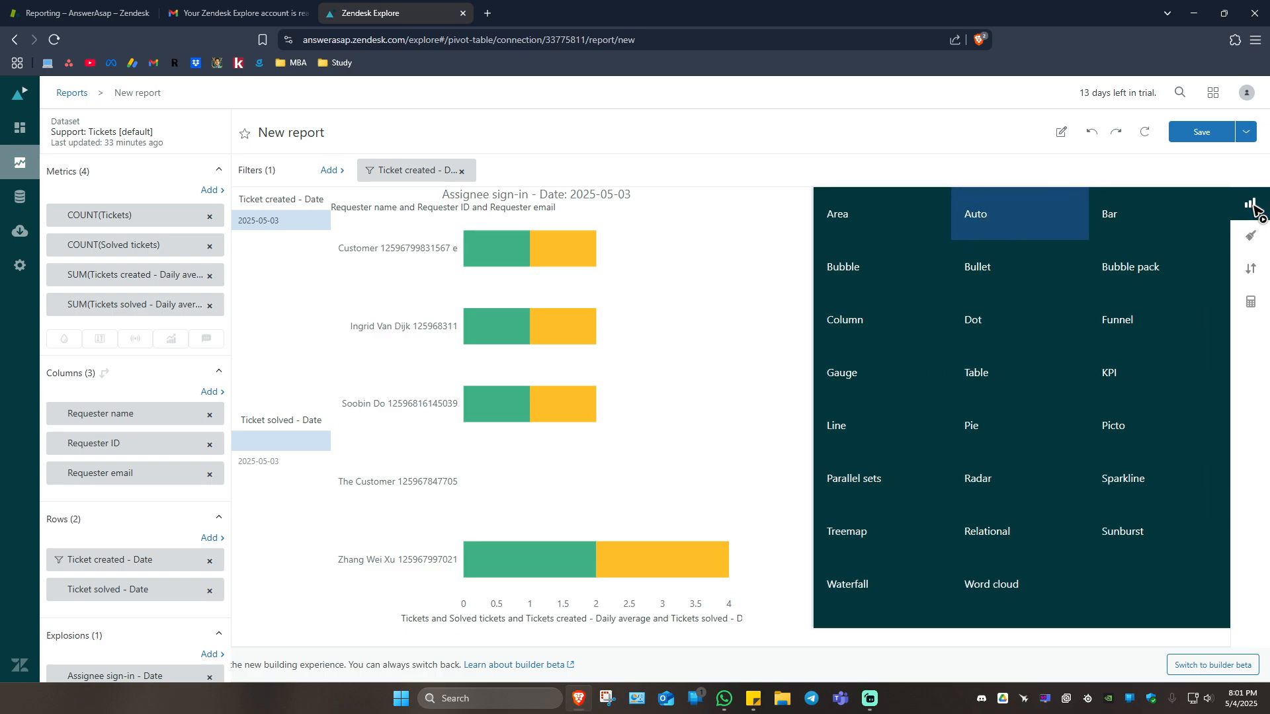
click(901, 274)
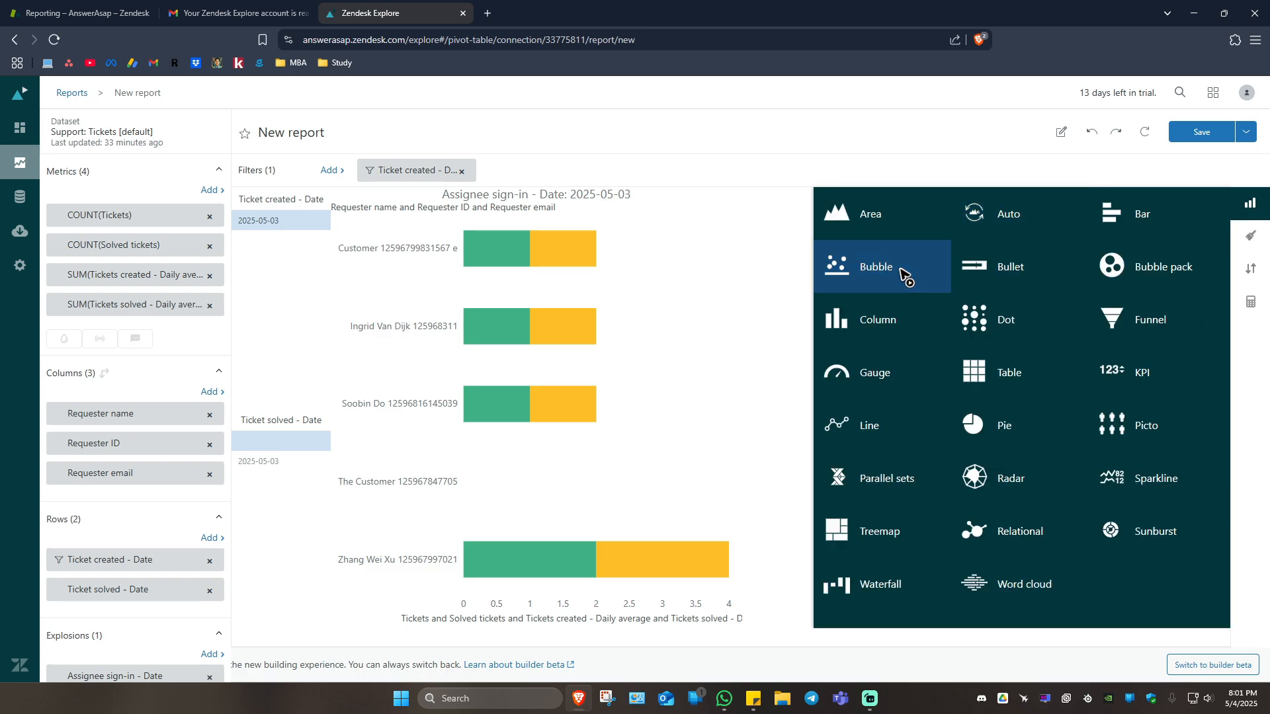
click(898, 336)
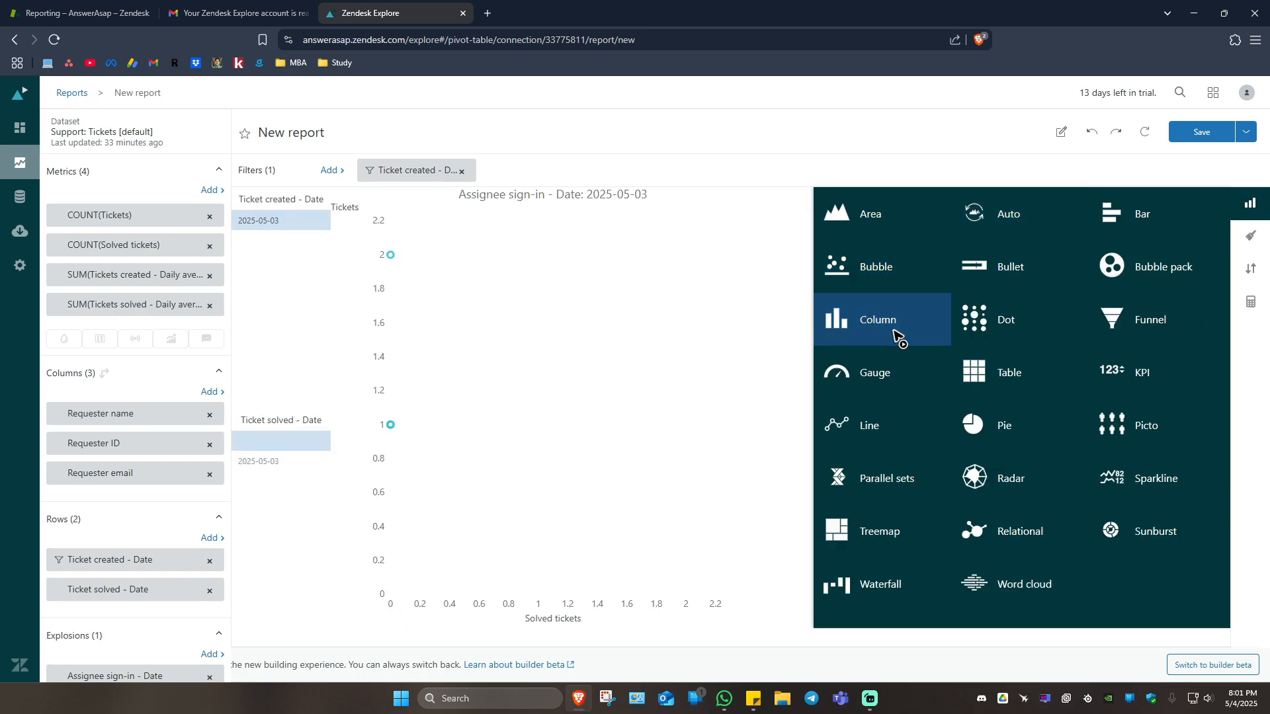
click(995, 374)
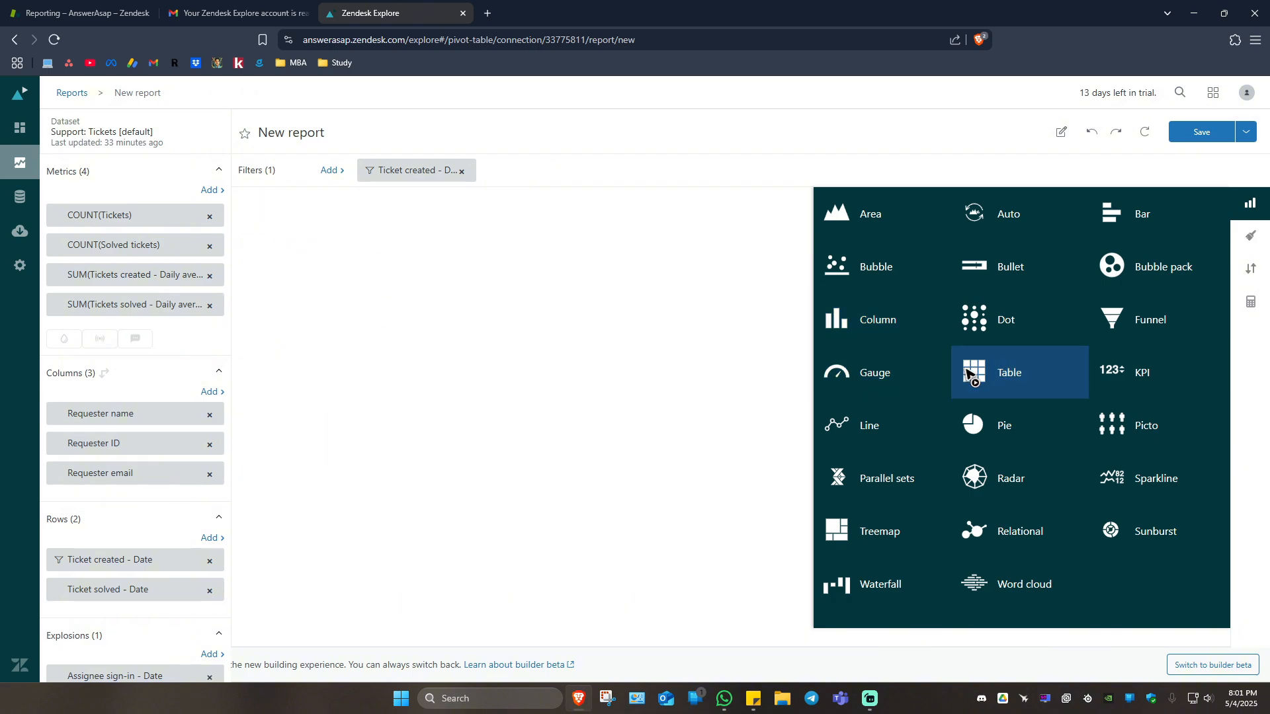
click(1033, 482)
click(892, 587)
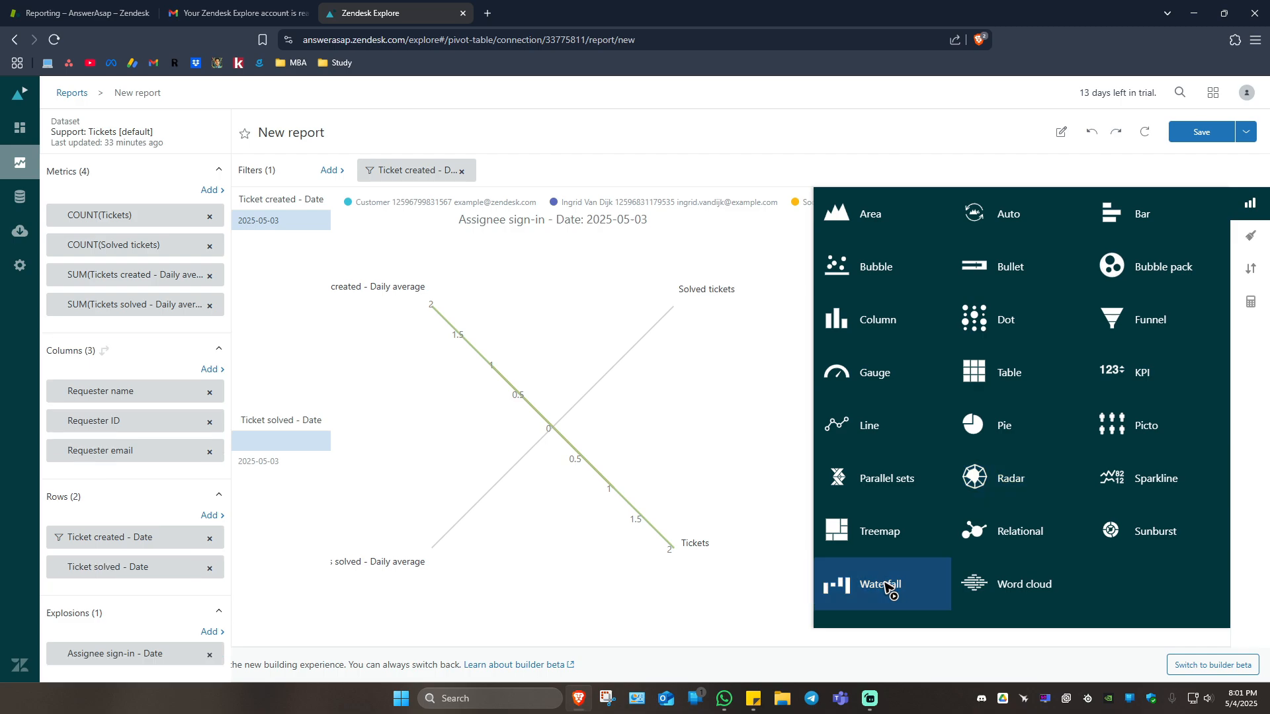
Save the report and add it to a dashboard.
click(1214, 139)
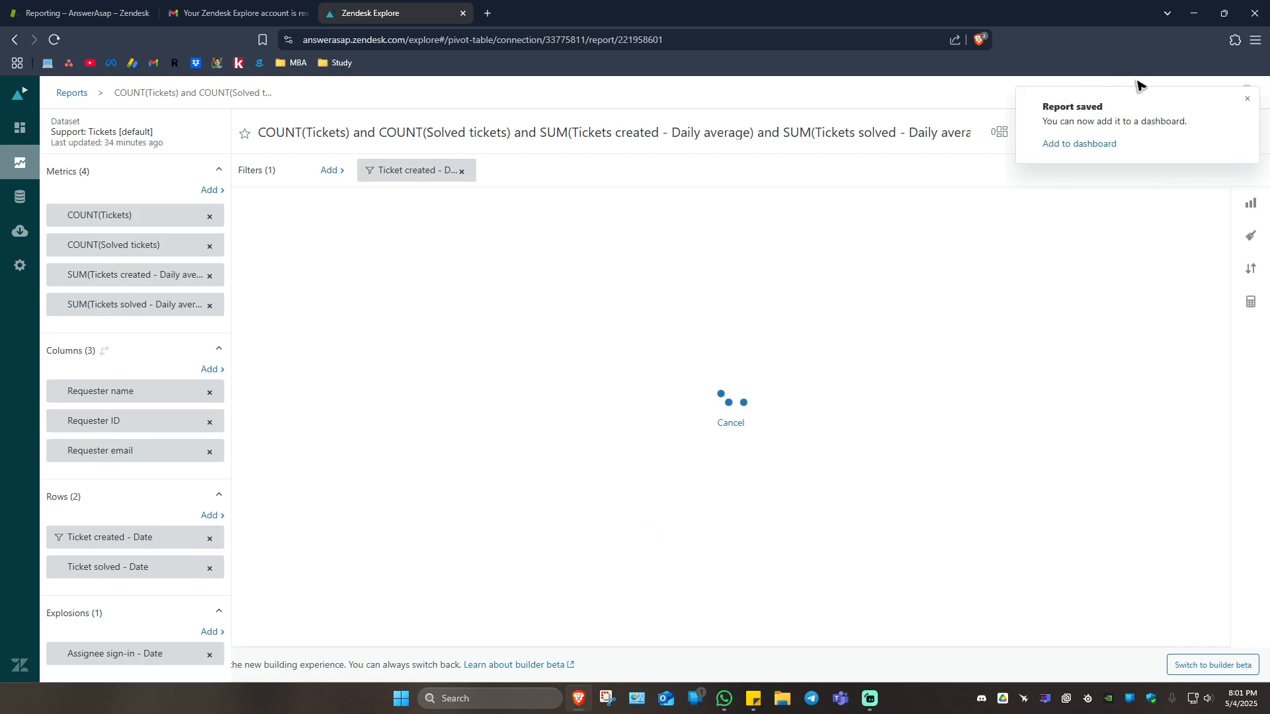
click(1092, 145)
click(605, 482)
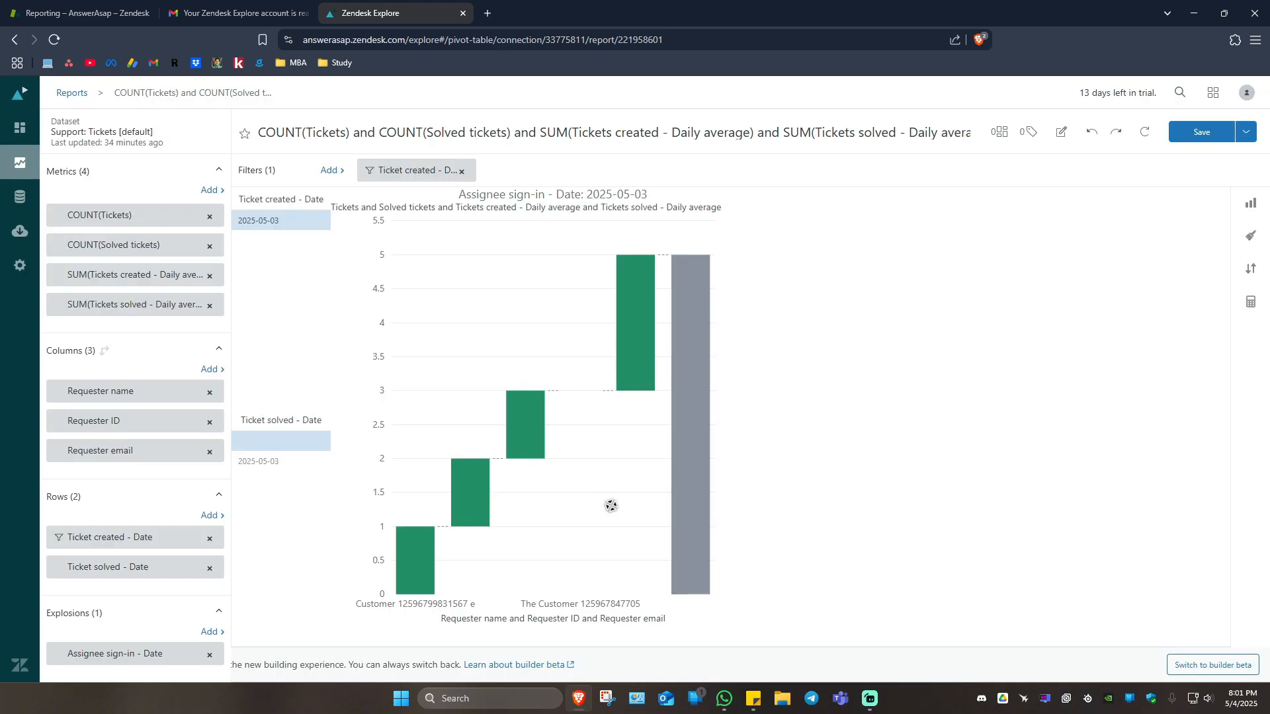
Export the report as CSV, Excel and Image at Desktop (1000x800) size, saving the Excel worksheet to the Desktop folder.
click(1245, 132)
click(1167, 229)
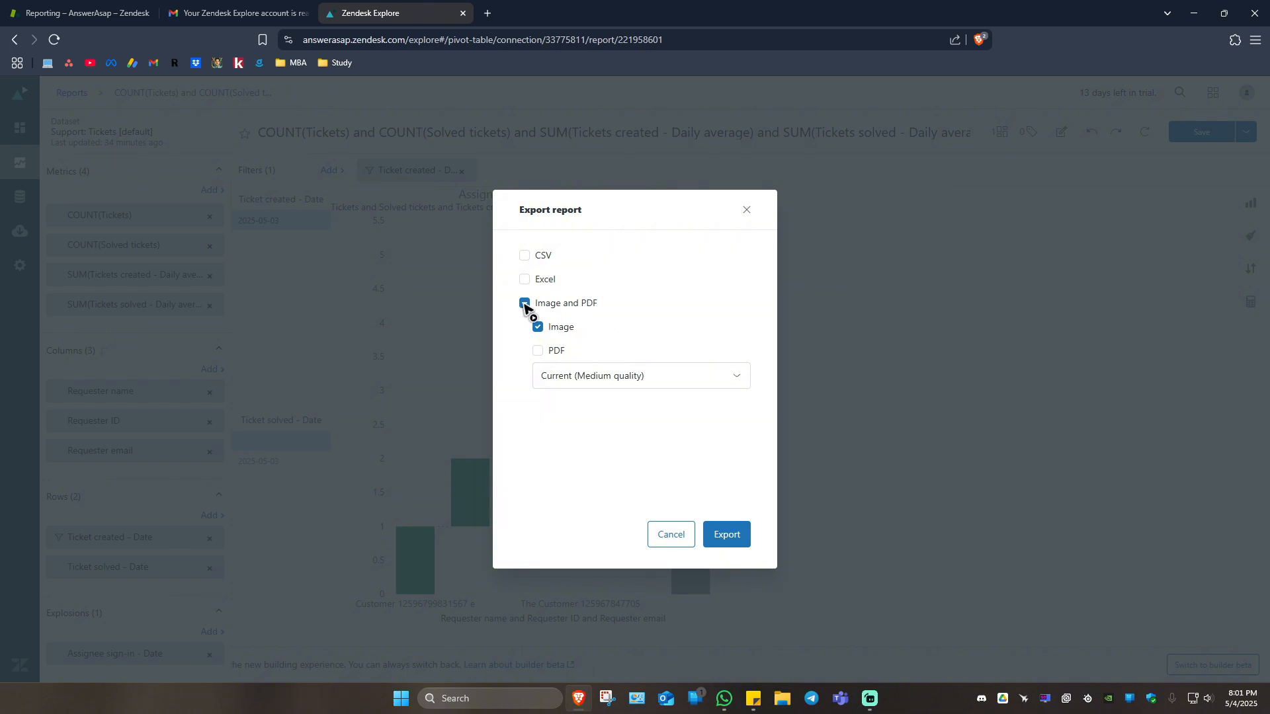
click(525, 256)
click(525, 280)
click(686, 376)
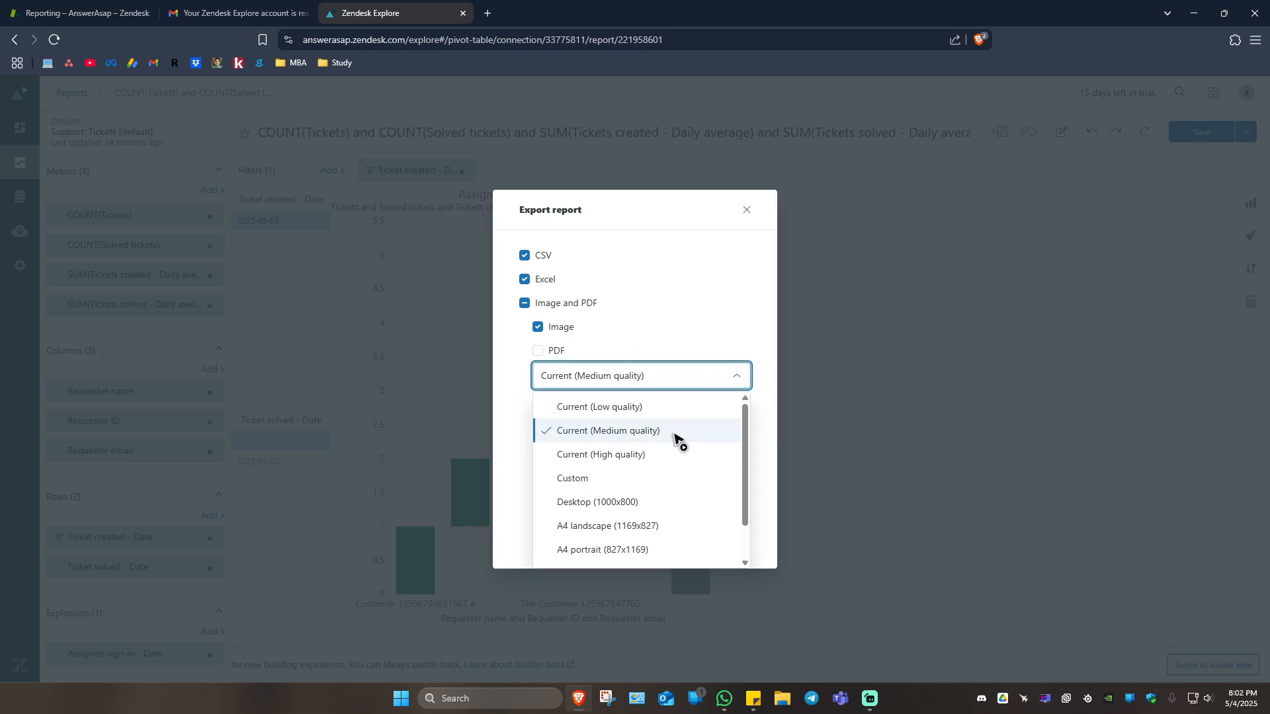
scroll(640, 472, down, 1)
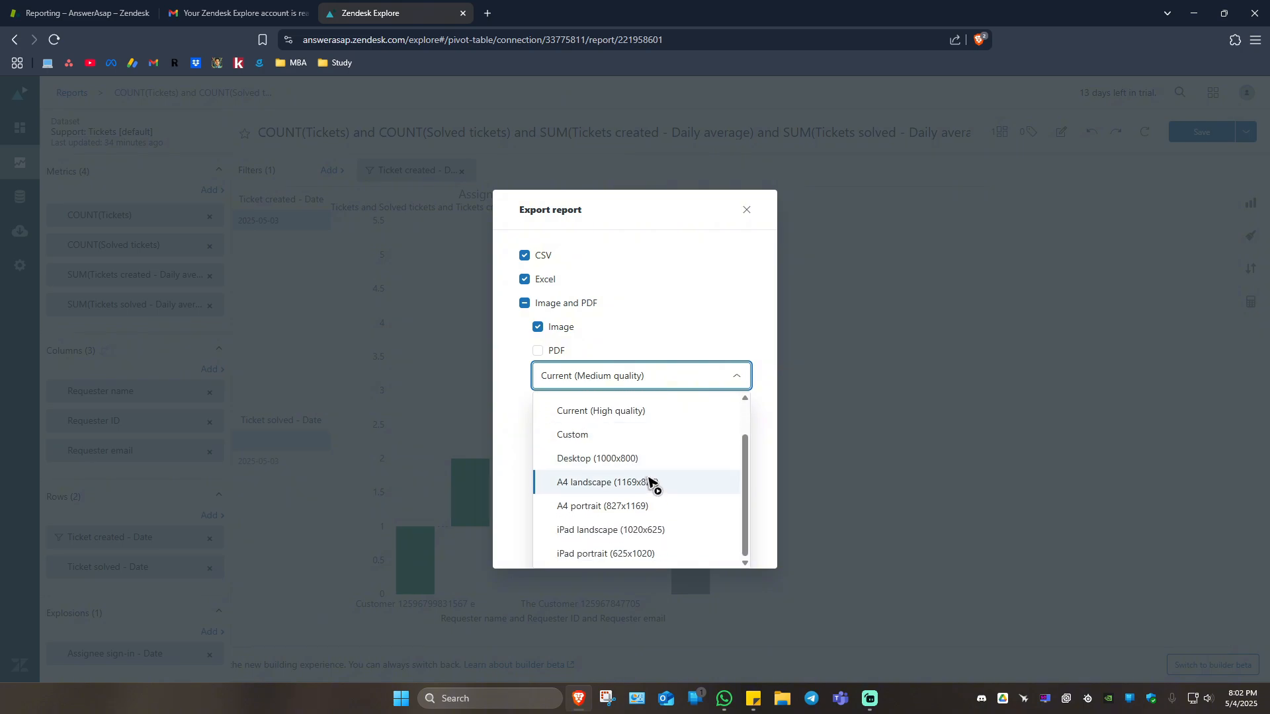
click(616, 461)
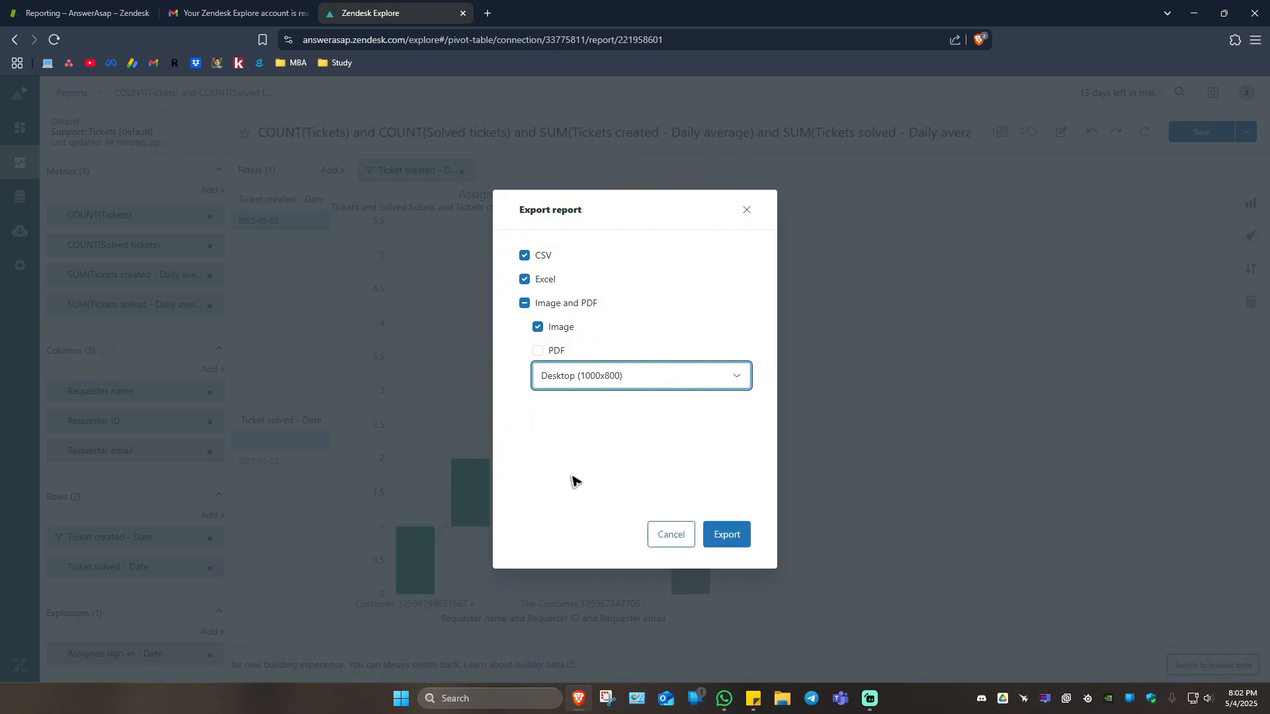
click(732, 533)
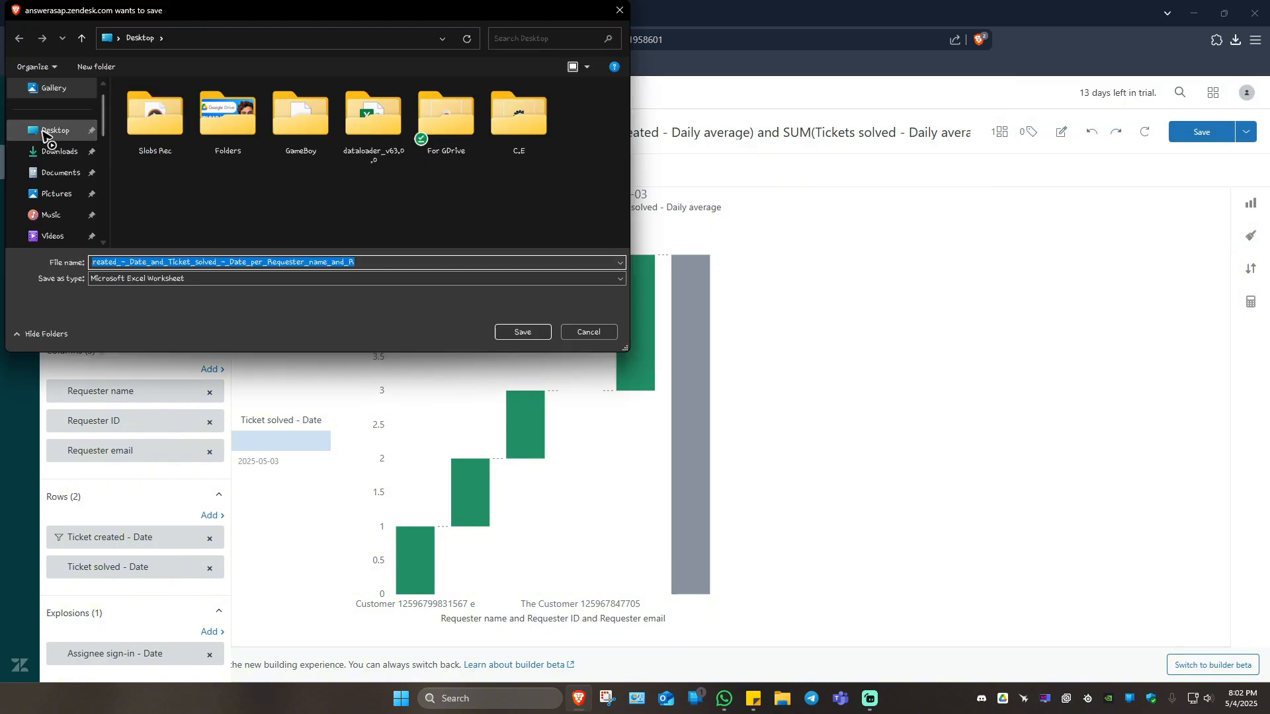
click(48, 136)
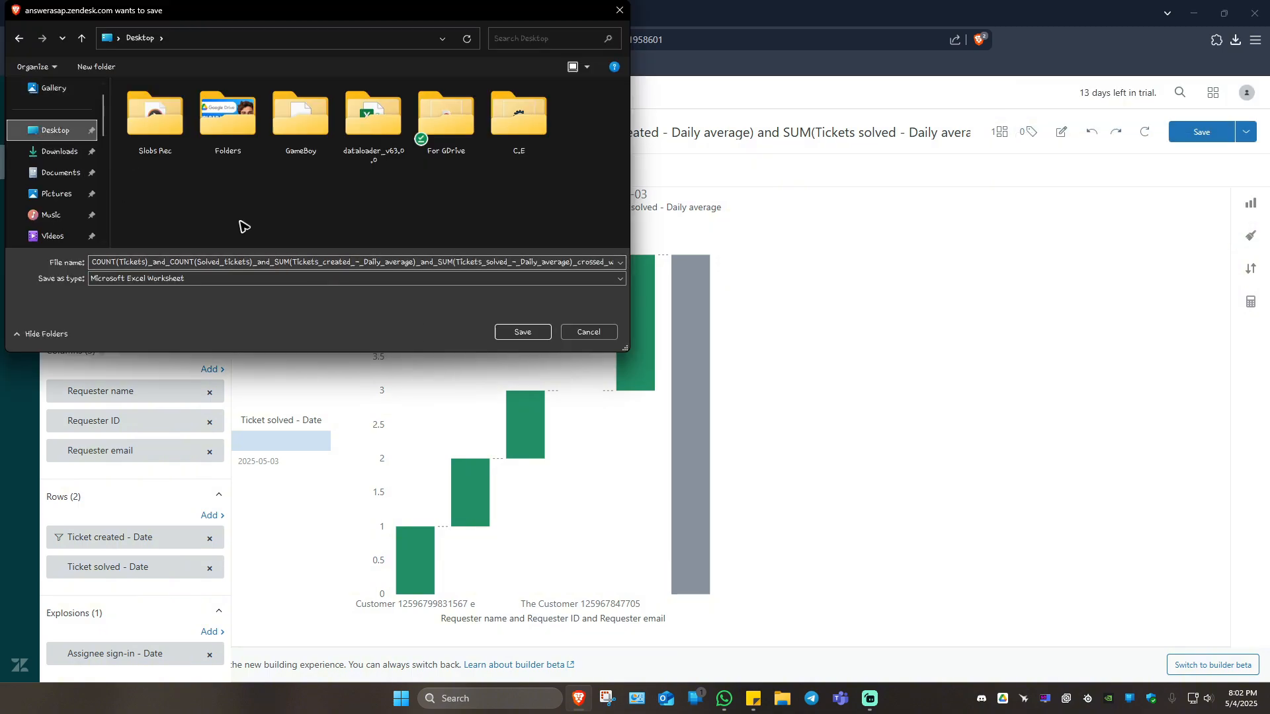
click(523, 334)
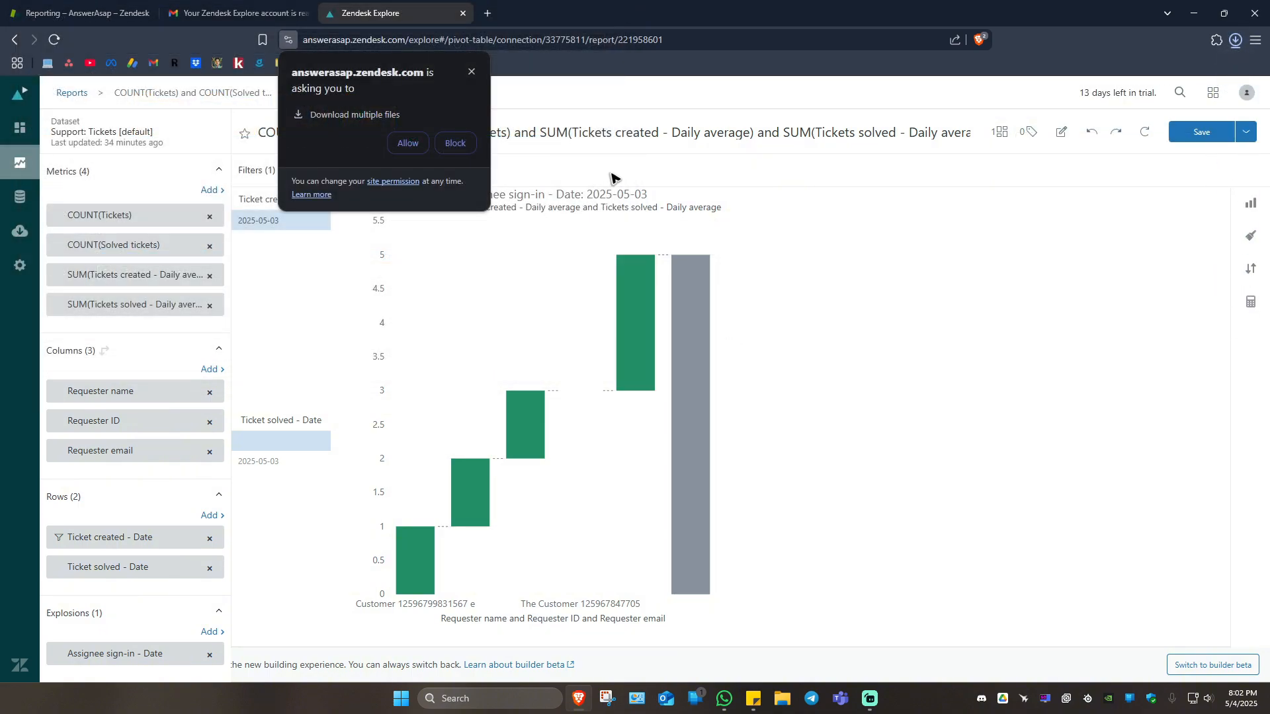
Delete the exported Excel worksheet from the Windows desktop and return to the report in the browser.
click(1193, 13)
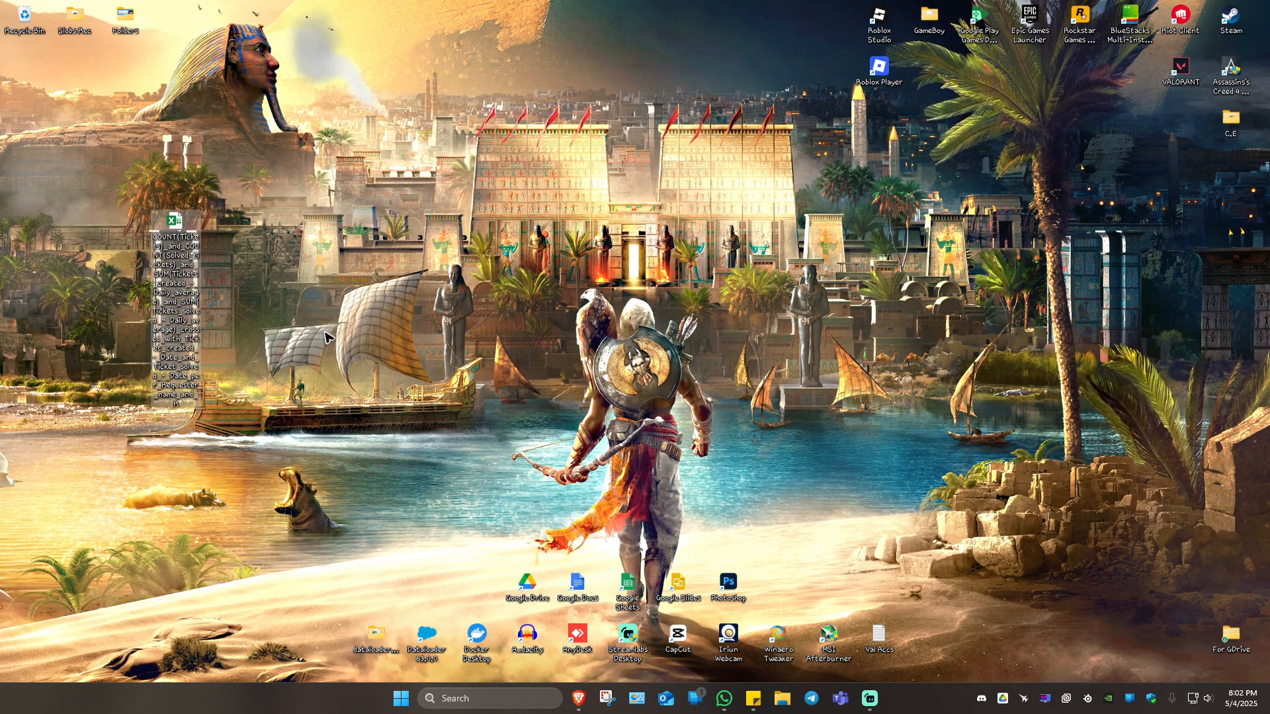
key(Delete)
click(579, 698)
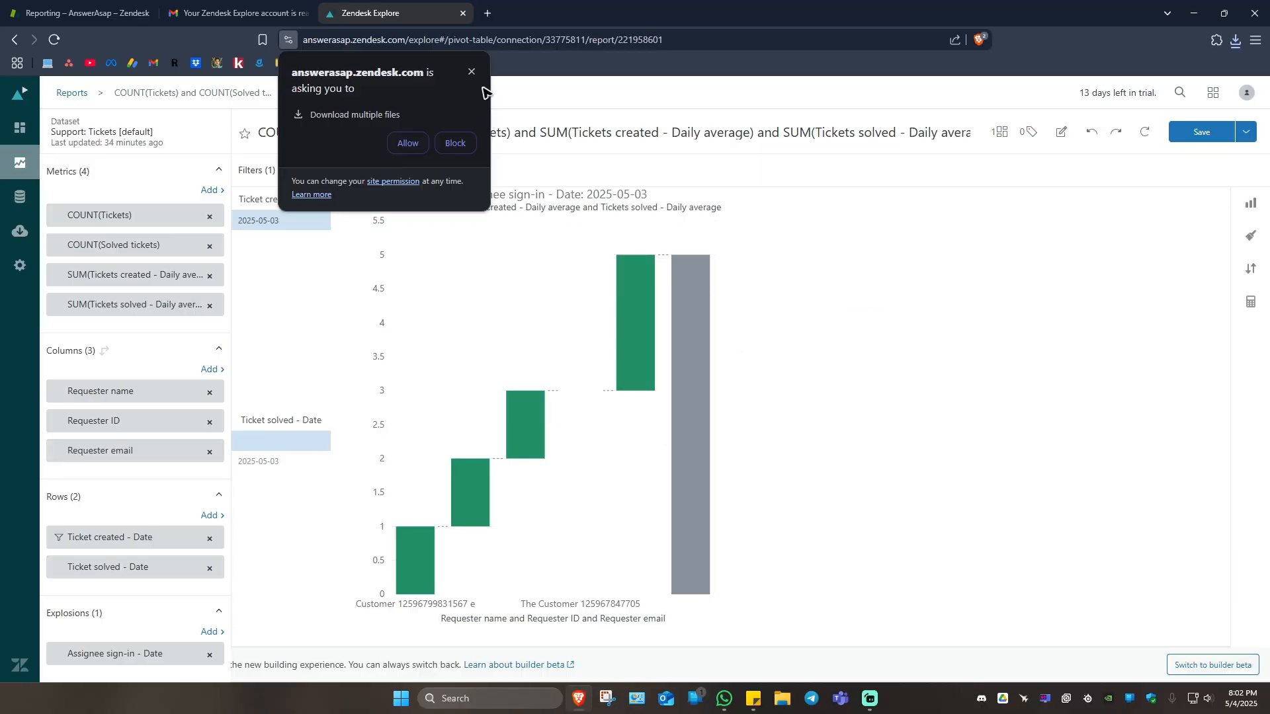